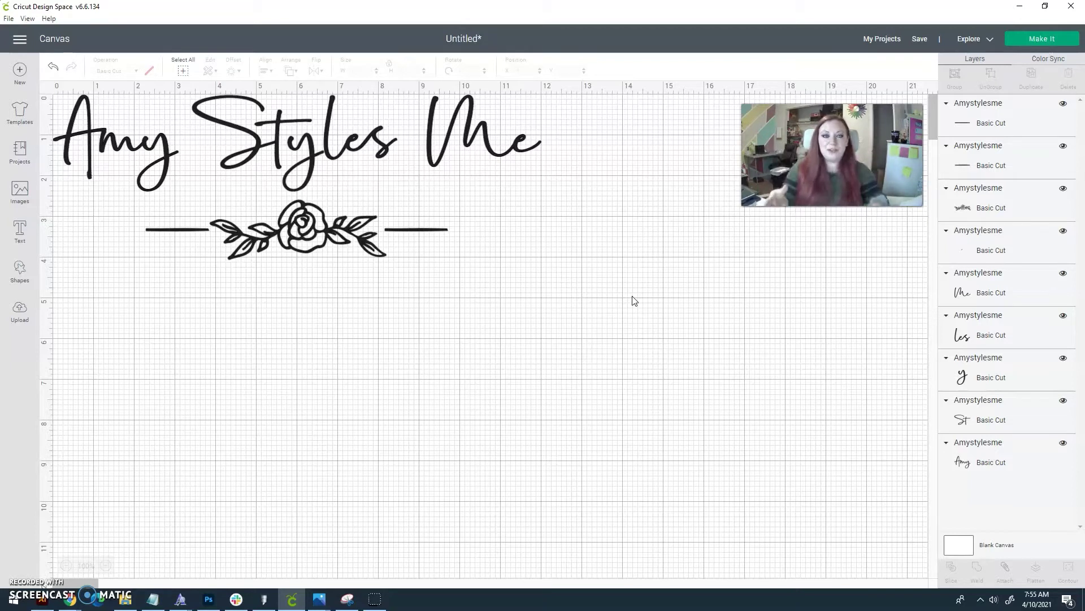
- Add a square shape to the canvas and place it below the lettering and rose design
left_click(34, 278)
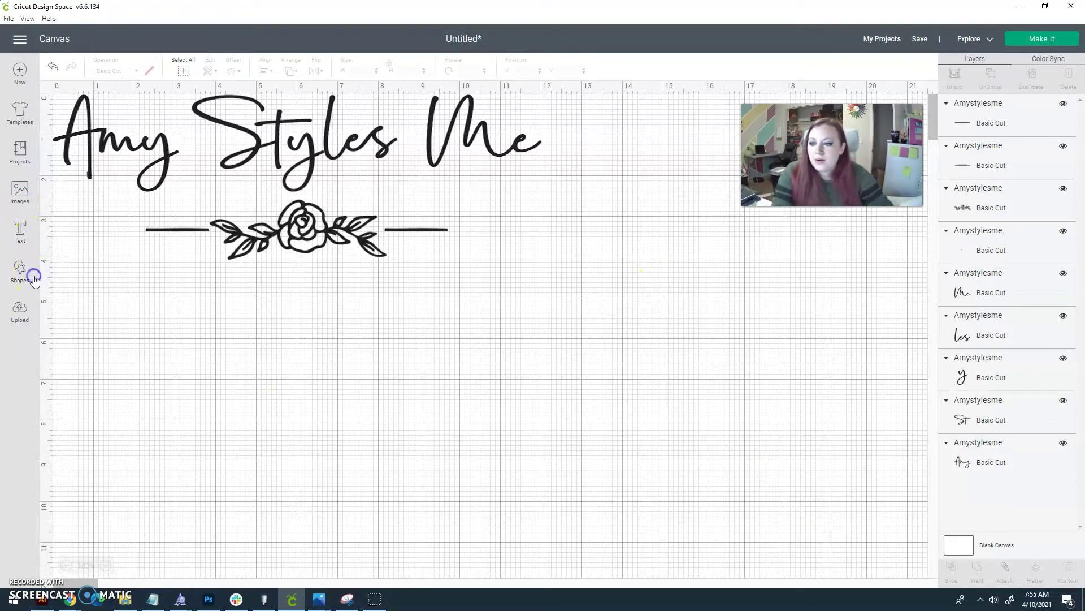
left_click(65, 195)
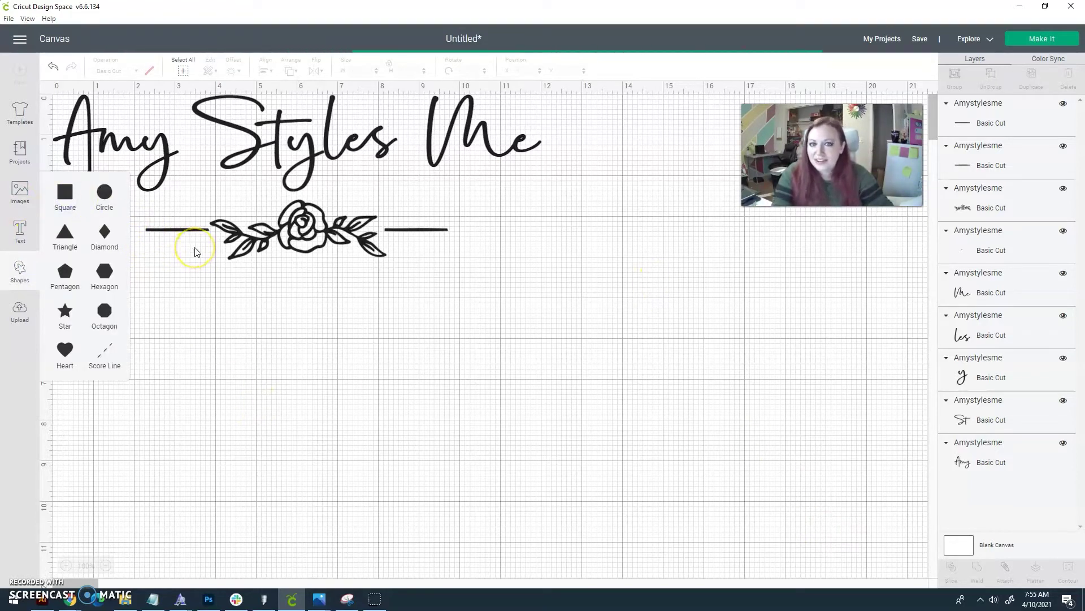
left_click_drag(174, 188, 462, 325)
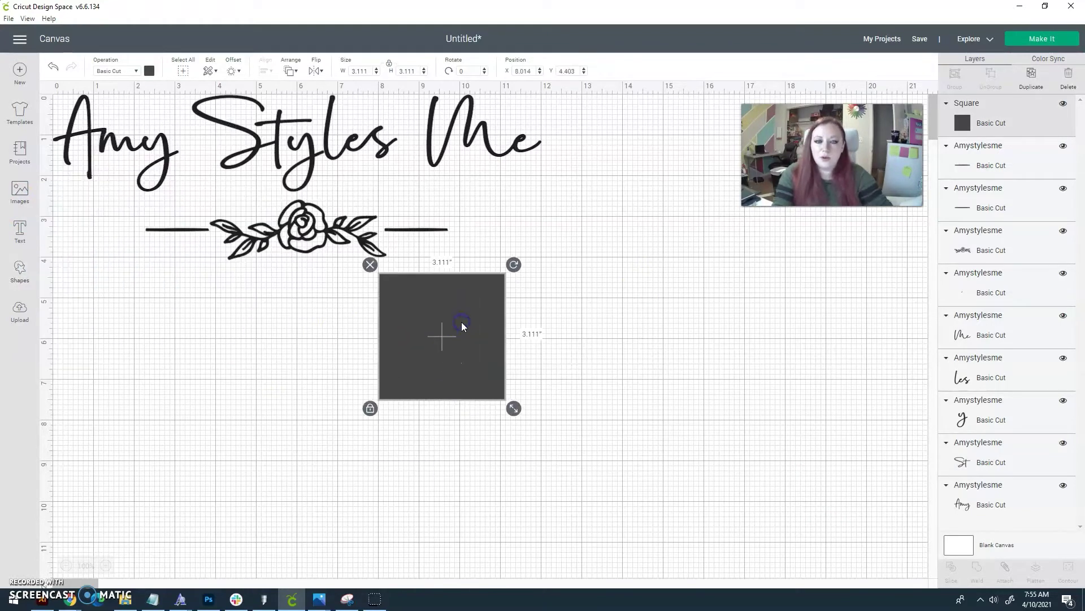
left_click(20, 271)
left_click(418, 310)
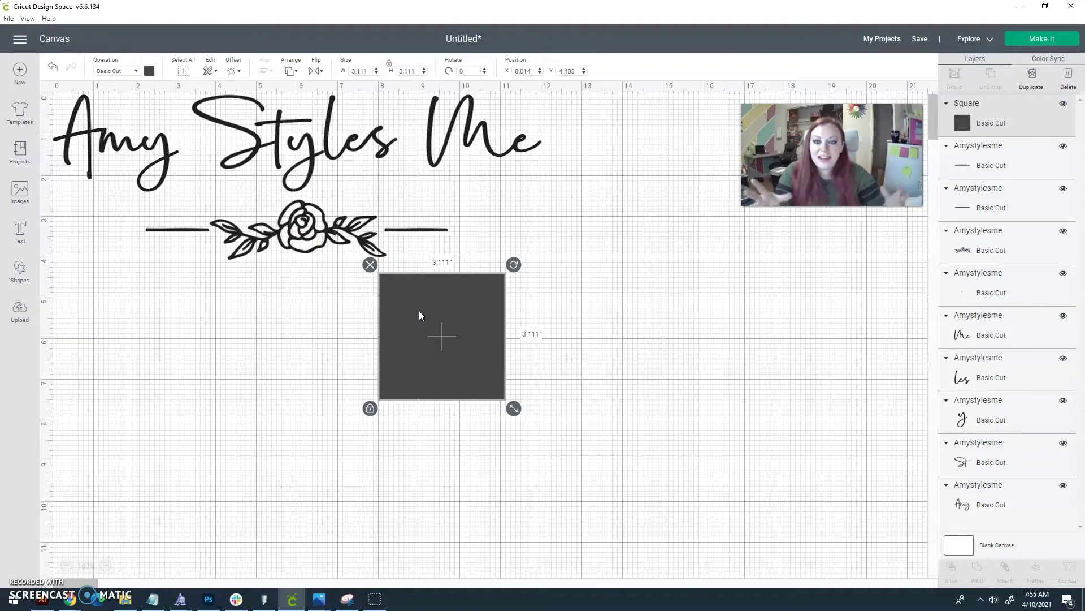
- Unlock the square's proportions and resize it to 11.5 inches wide by 23.5 inches high
left_click(370, 409)
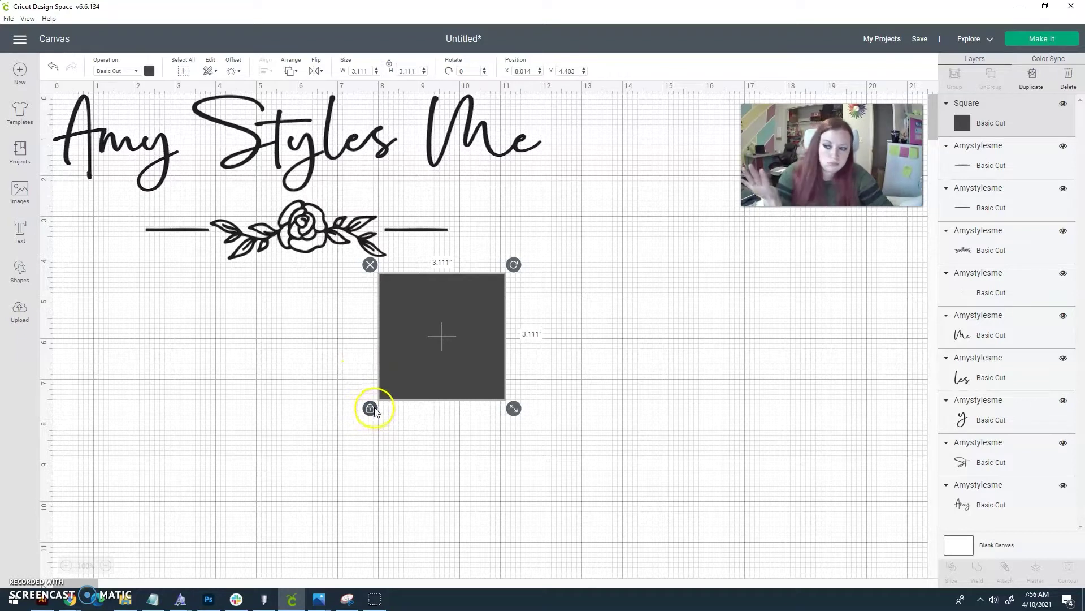
left_click(372, 408)
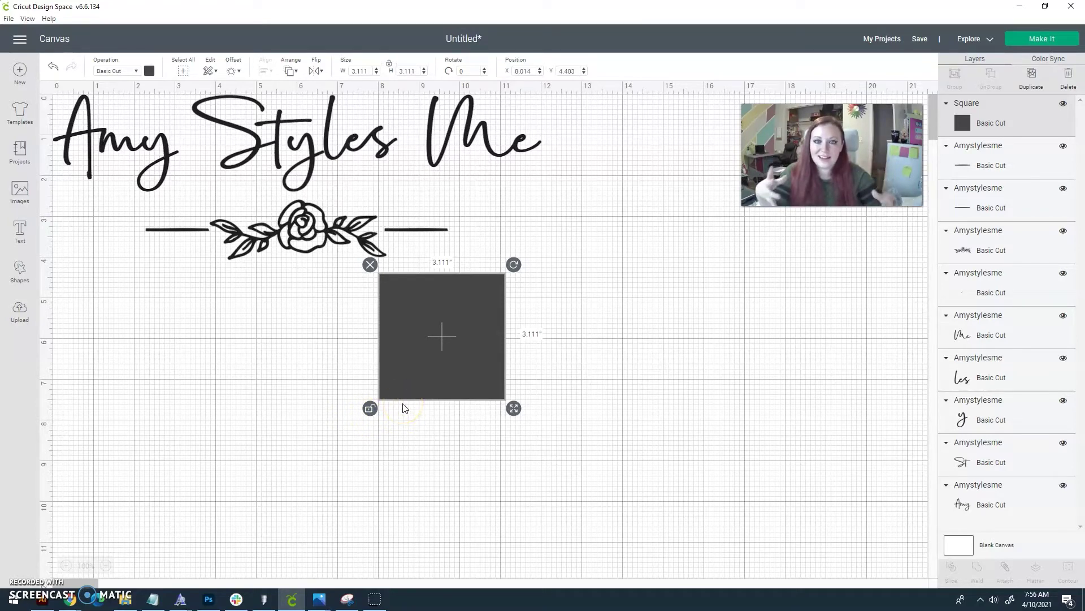
left_click(364, 72)
type("11.5")
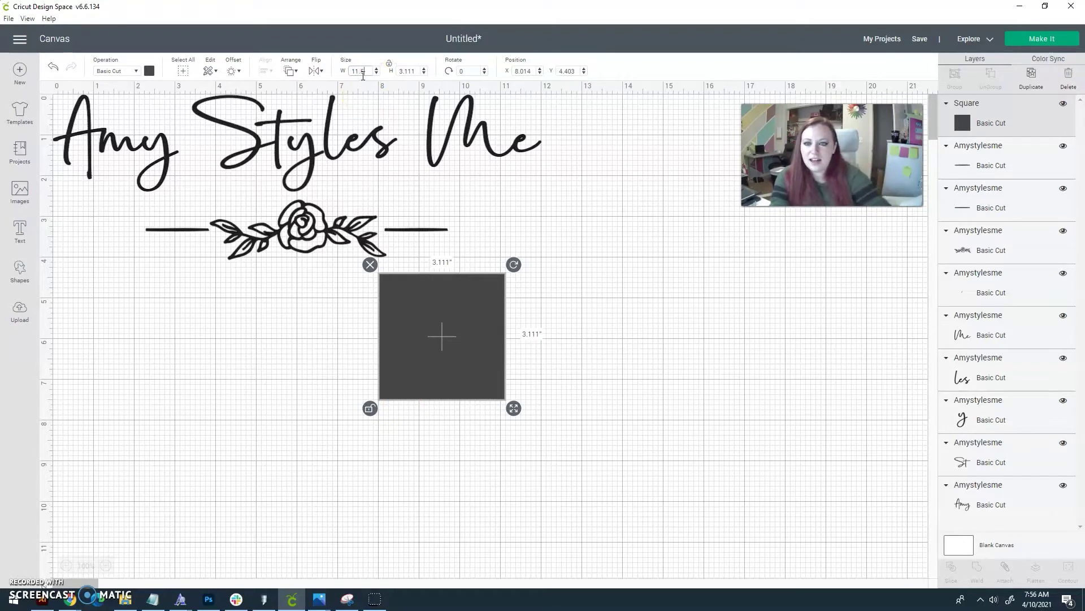
key("Tab")
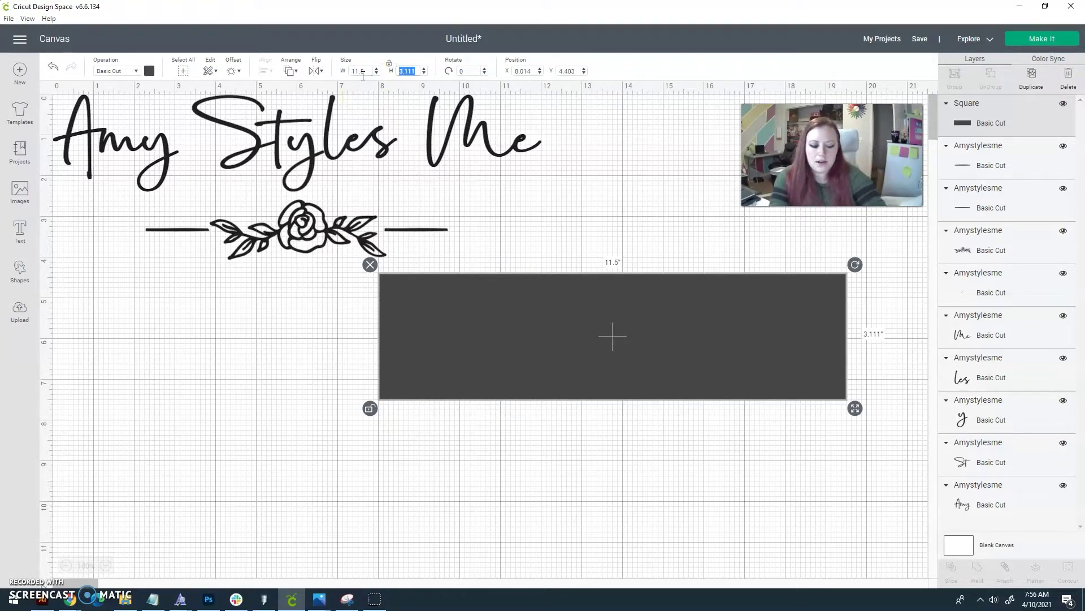
type("23.5")
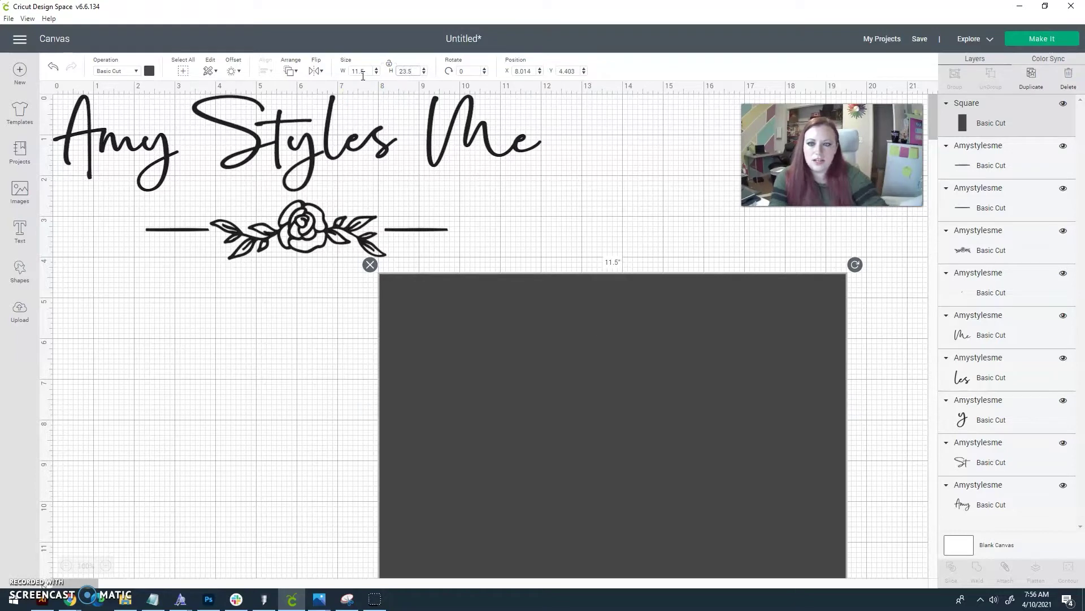
- Move the tall rectangle below the lettering design, flush with the canvas's left edge
left_click_drag(480, 354, 460, 281)
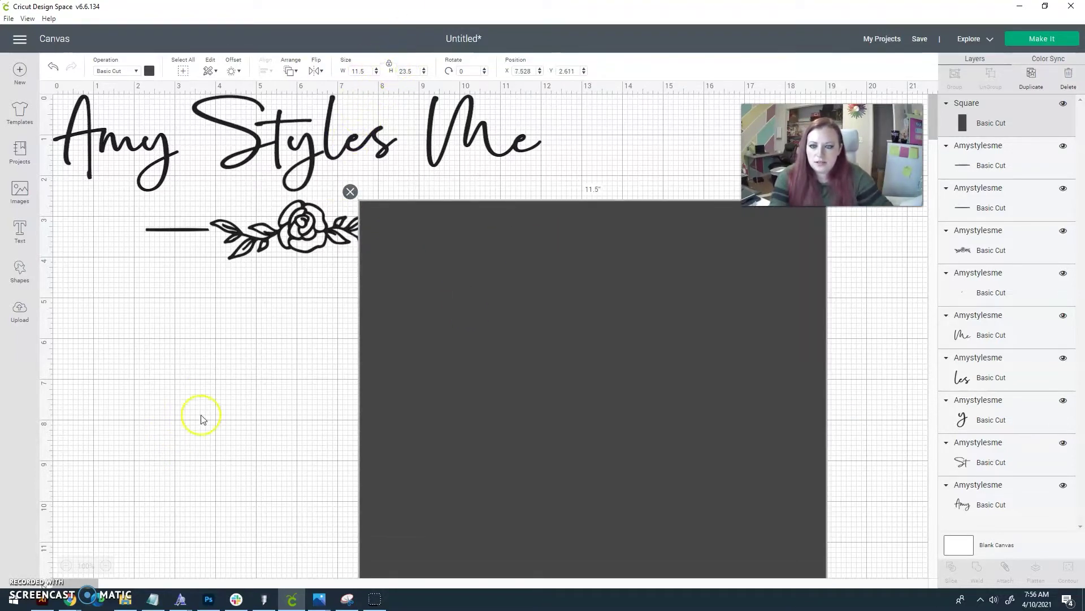
left_click(67, 565)
left_click(67, 565)
left_click_drag(252, 328, 177, 382)
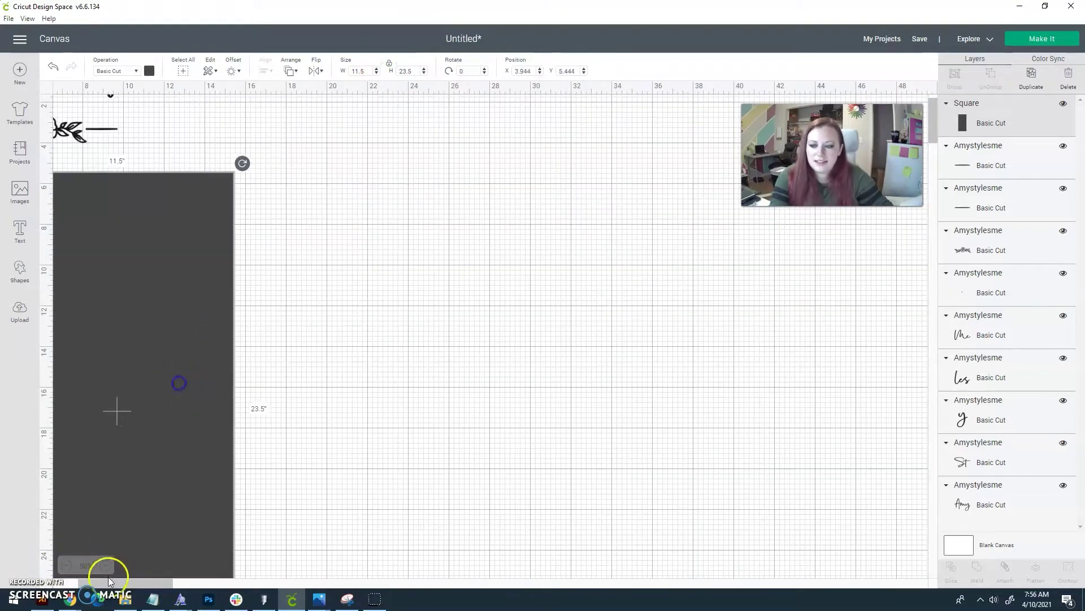
left_click(67, 566)
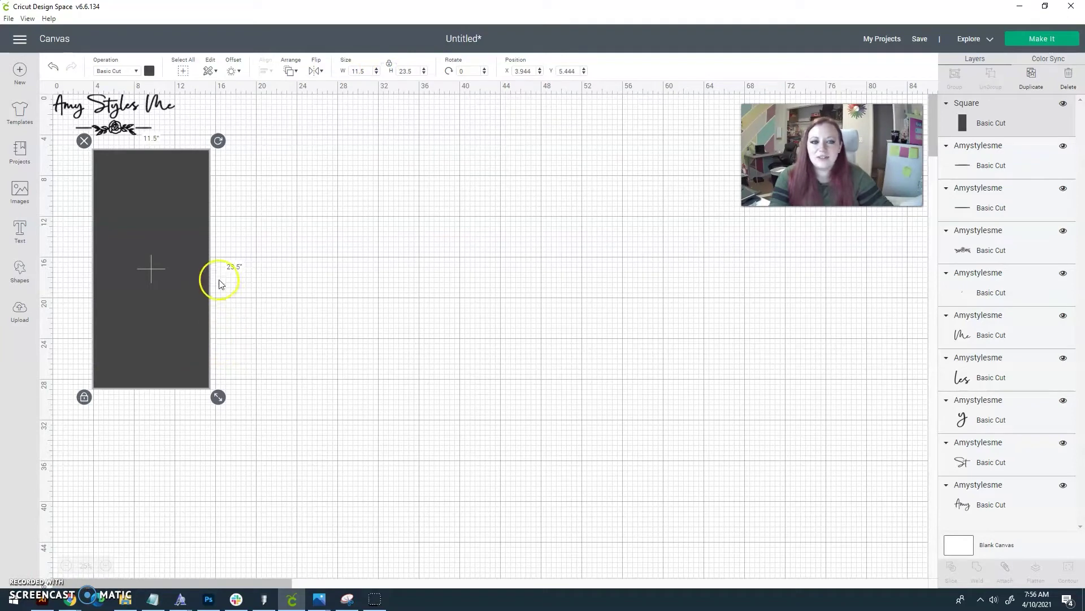
left_click_drag(206, 285, 156, 281)
- Try to enlarge the lettering and rose to 24 inches wide and move them clear of the rectangle
left_click_drag(203, 128, 50, 96)
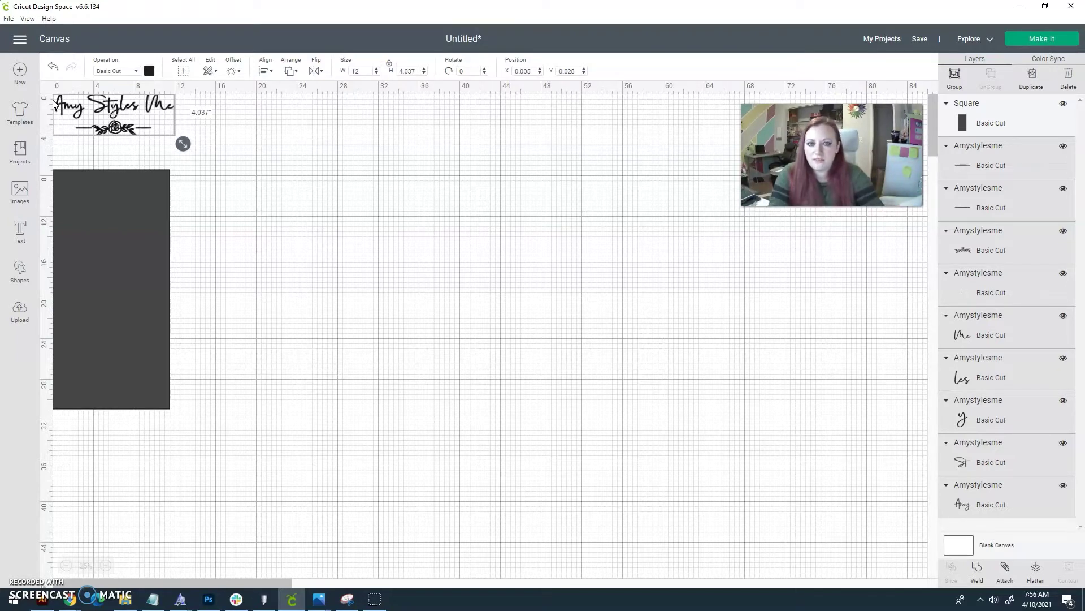
left_click(145, 188)
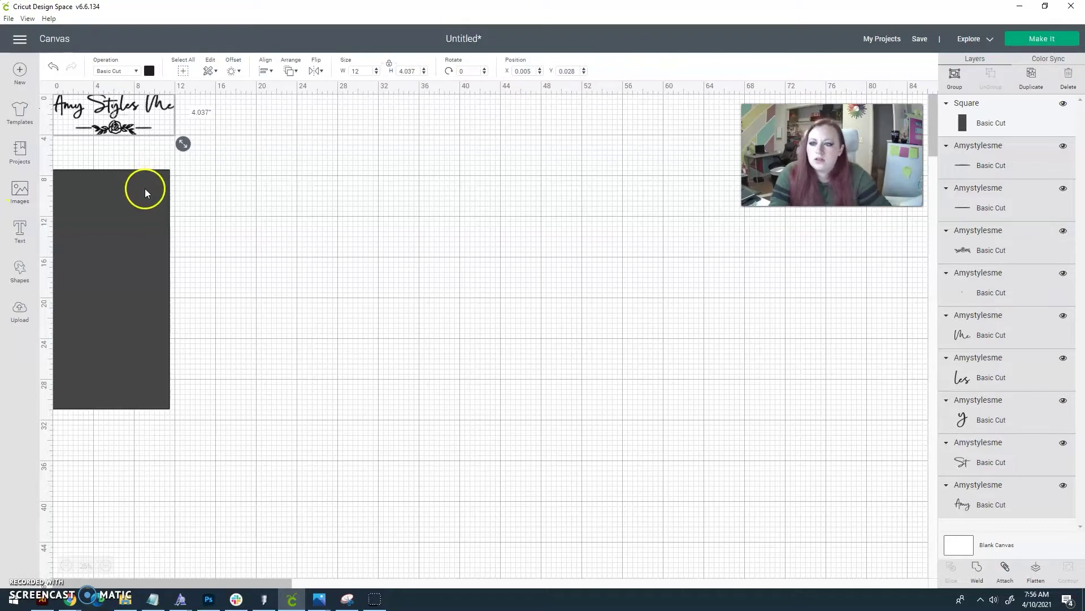
left_click_drag(186, 144, 54, 109)
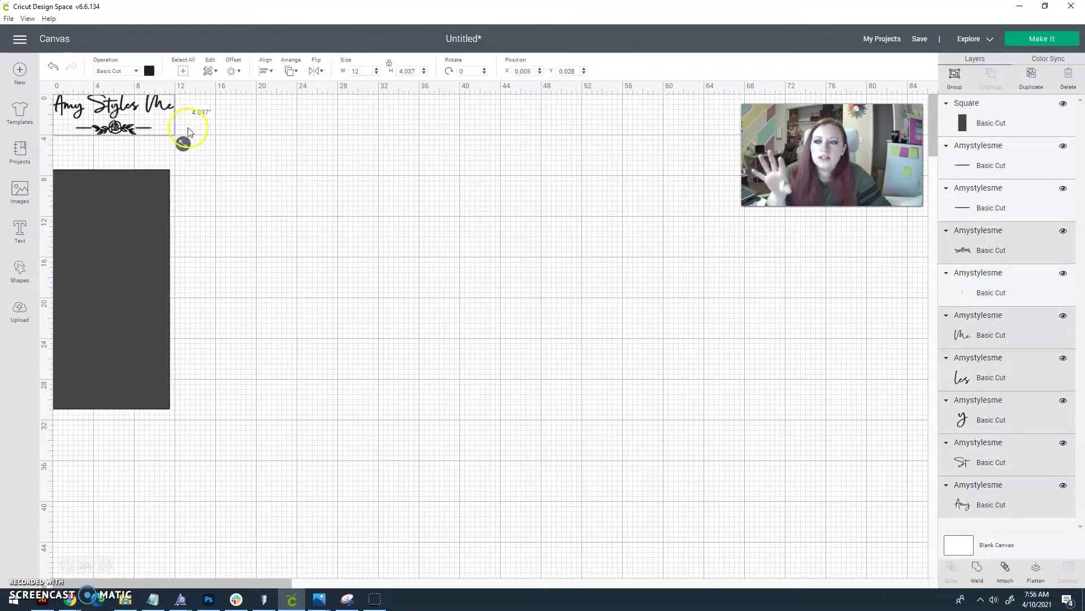
left_click_drag(183, 144, 538, 405)
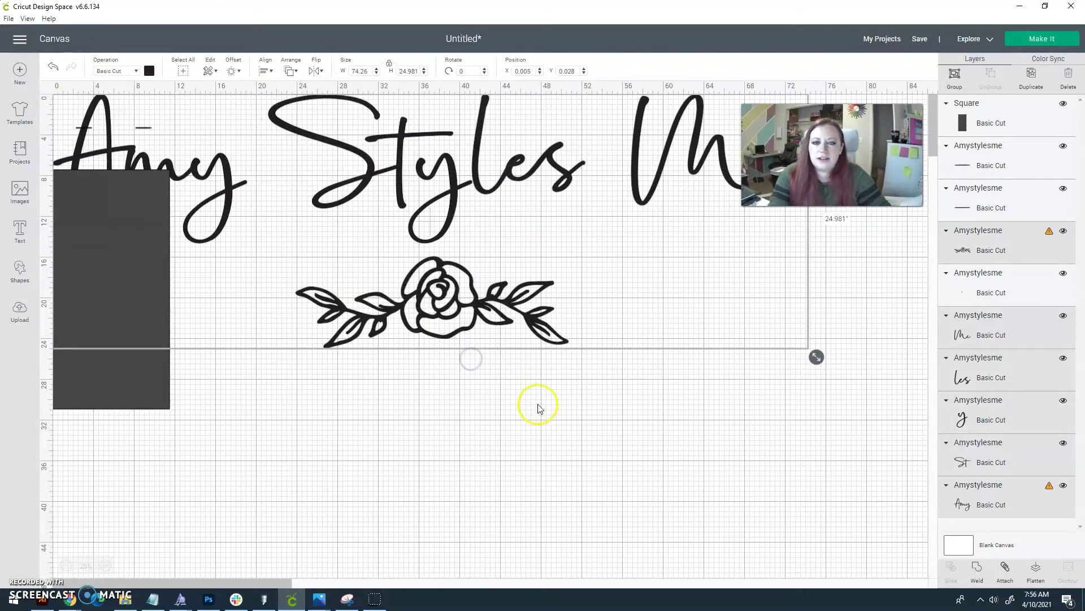
left_click(360, 71)
type("24")
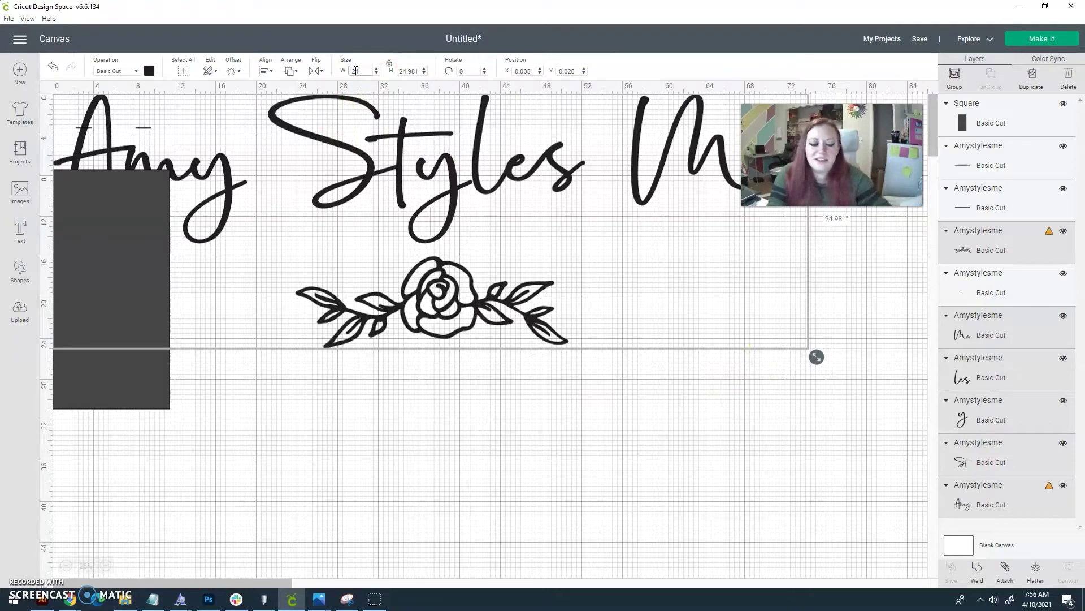
key("Return")
left_click_drag(186, 102, 412, 161)
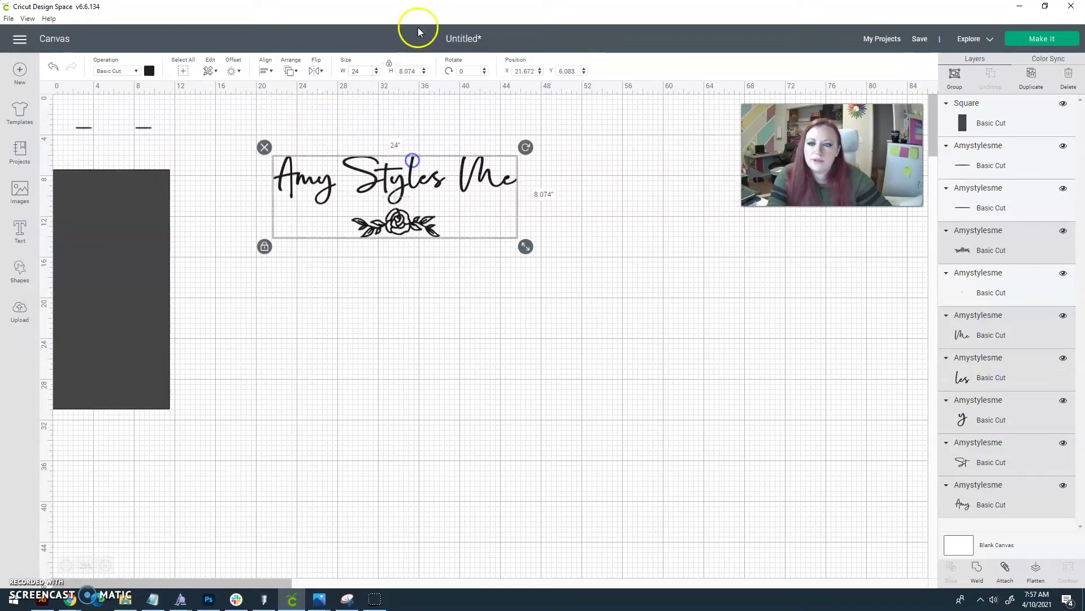
- Undo the move and resizing of the lettering and rose
key("ctrl+z")
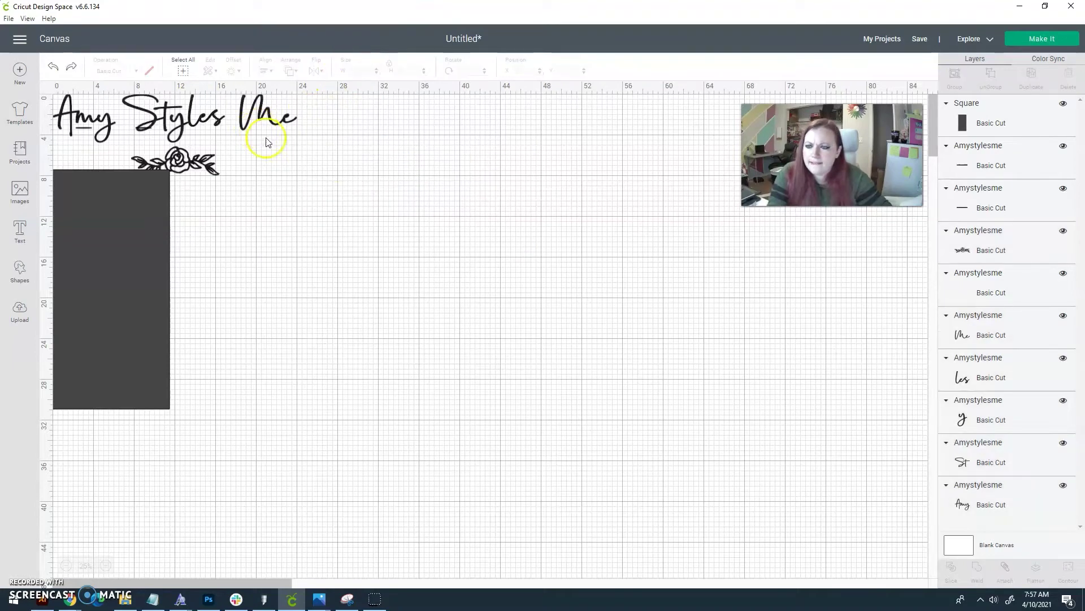
key("ctrl+z")
key("ctrl+z")
- Select the whole lettering design including its divider lines, set its width to 30 inches, and place it beside the rectangle
left_click_drag(220, 140, 43, 91)
left_click_drag(105, 110, 310, 110)
double_click(356, 71)
type("30")
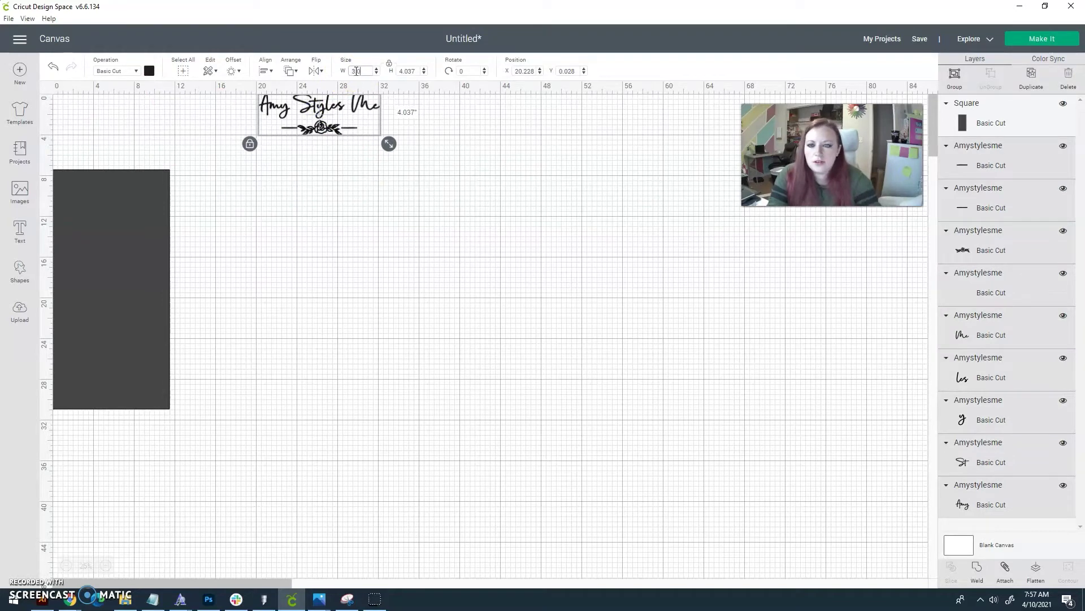
key("Return")
double_click(356, 71)
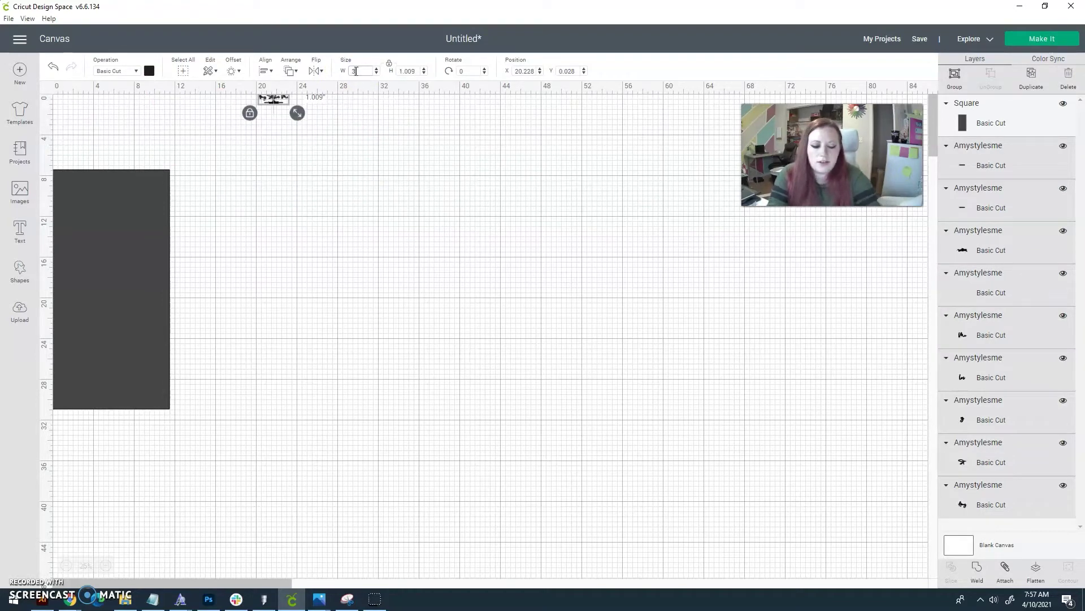
type("30")
key("Return")
left_click_drag(390, 122, 384, 239)
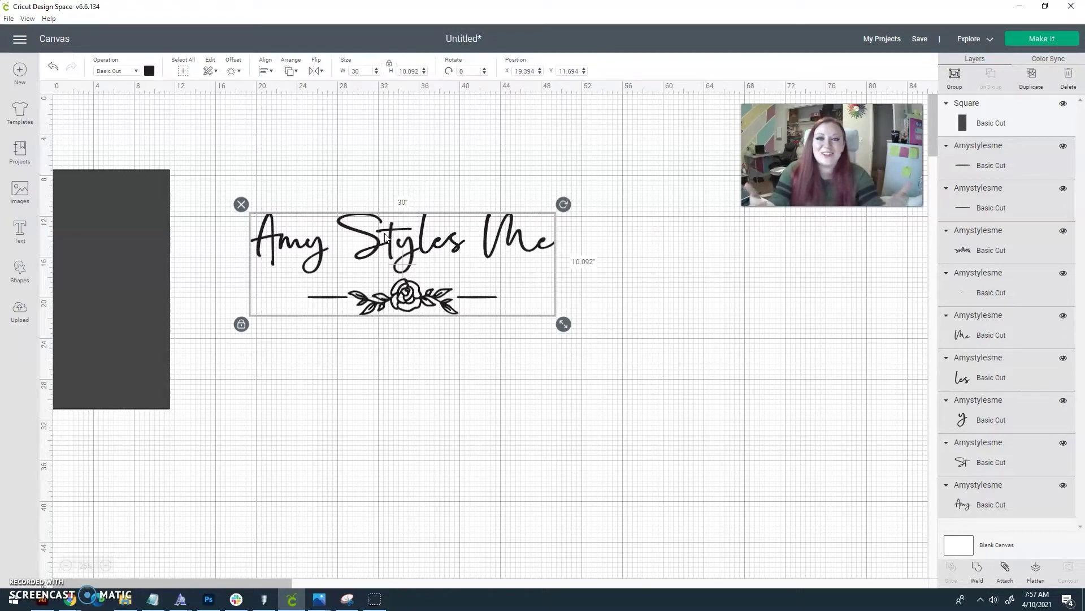
- Rotate the rectangle to 270 degrees and lay it horizontally over the start of the lettering design
left_click(123, 218)
left_click_drag(151, 210, 582, 235)
left_click_drag(616, 183, 441, 247)
left_click_drag(525, 339, 328, 293)
- Send the rectangle behind all the lettering layers and colour it light green
left_click_drag(989, 113, 983, 506)
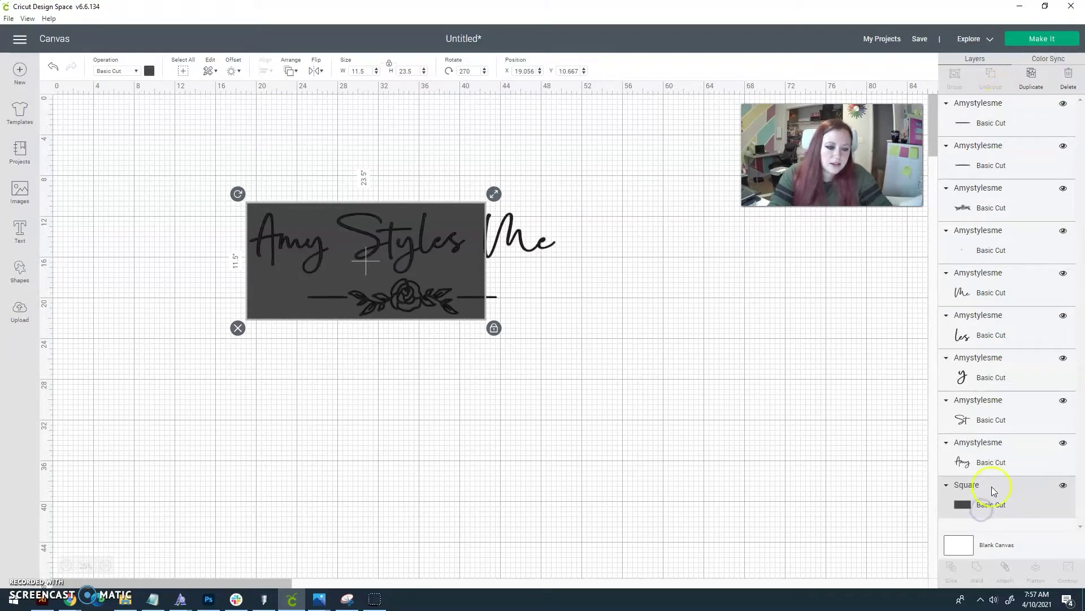
left_click(149, 71)
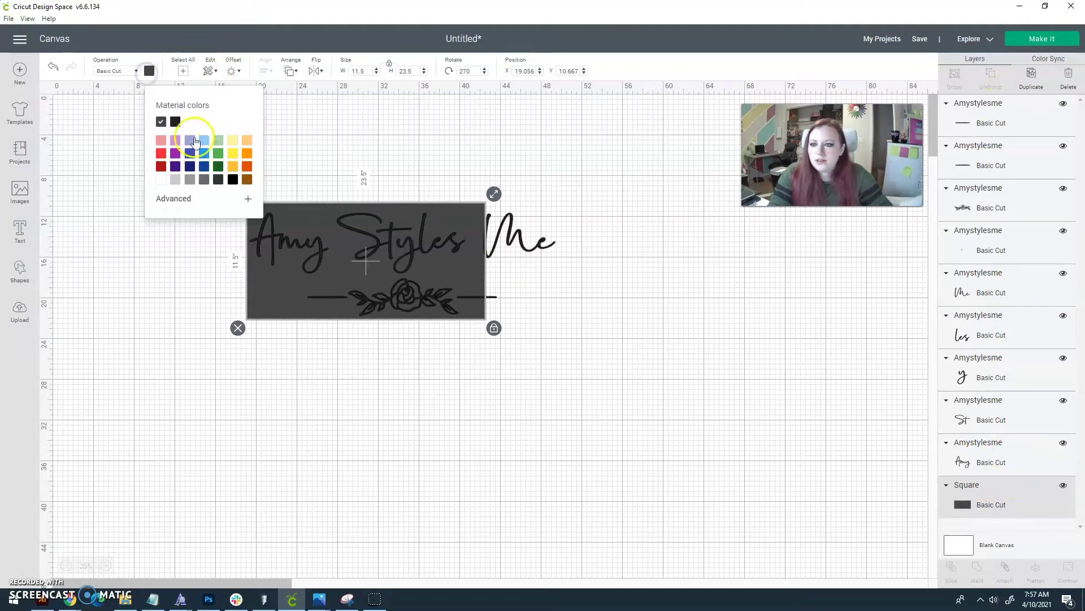
left_click(218, 140)
left_click(431, 151)
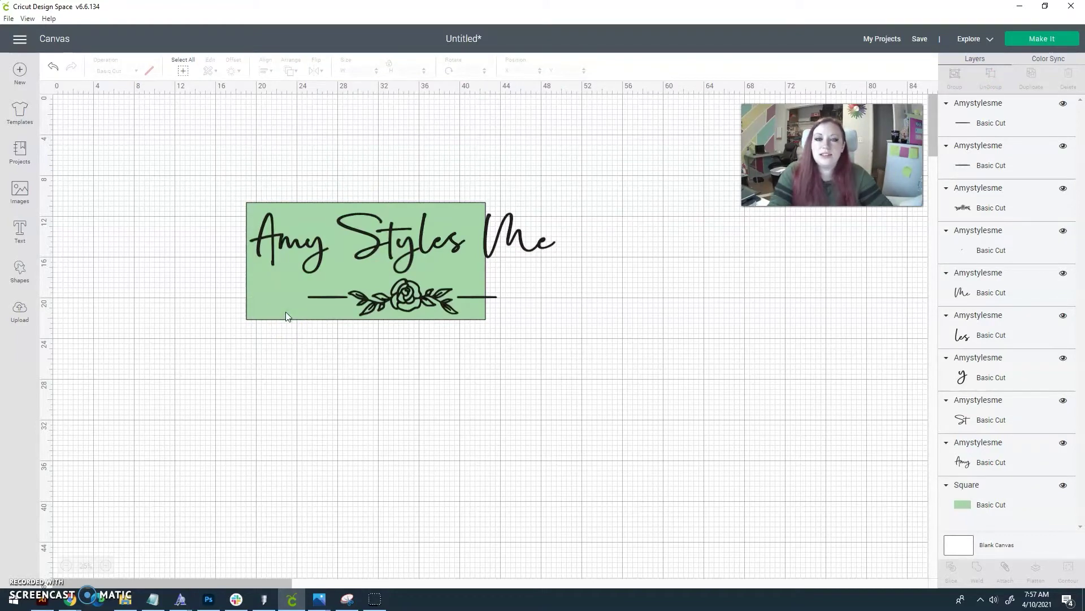
- Reposition the green rectangle behind the first two words, at about X 18.1 and Y 10.5 inches
left_click_drag(286, 312, 268, 314)
left_click(571, 280)
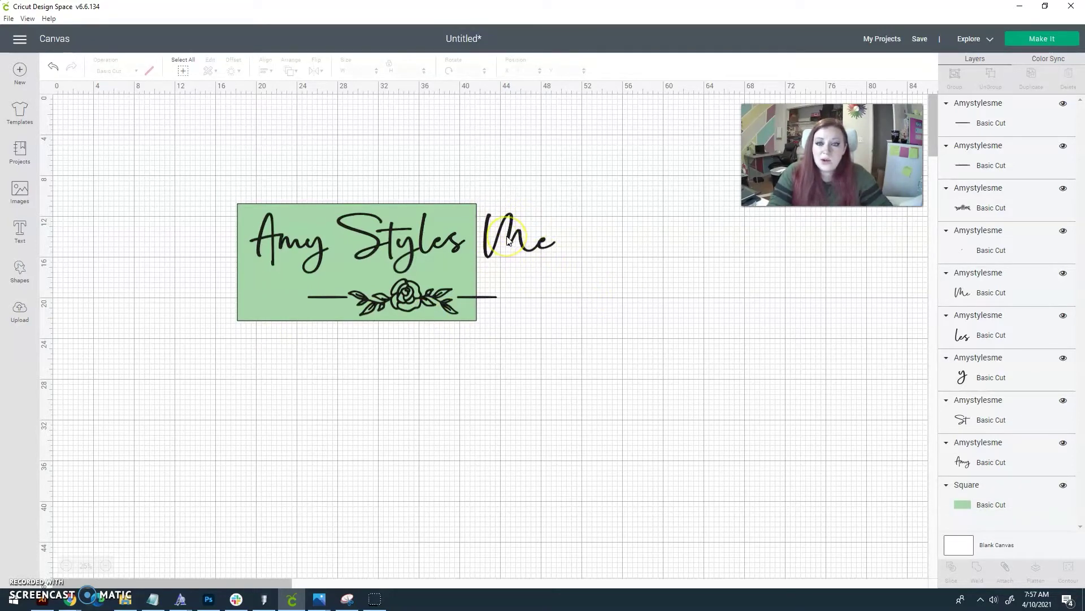
left_click_drag(262, 311, 274, 317)
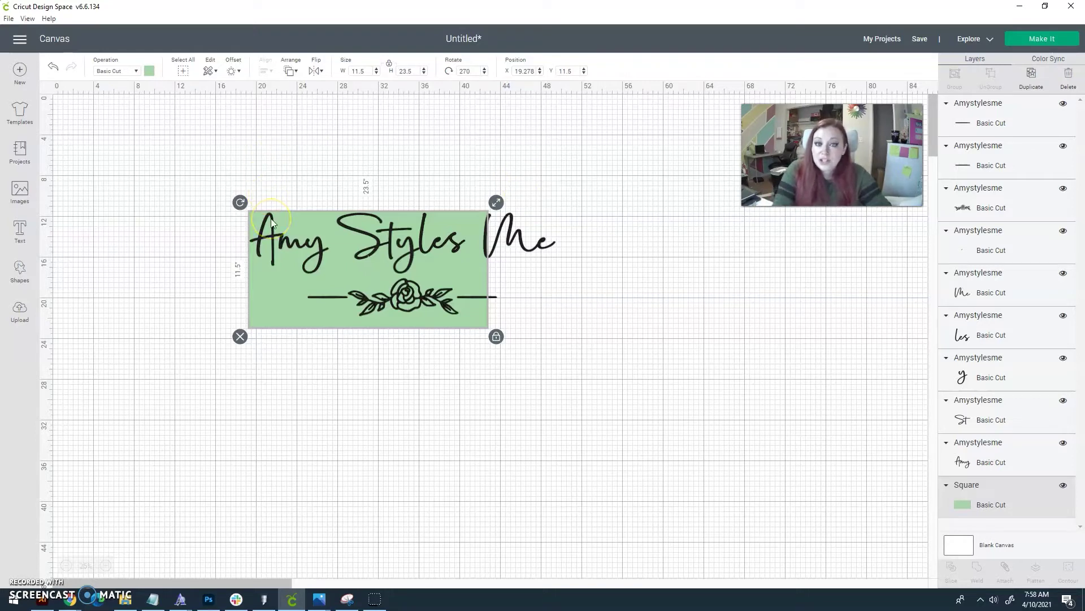
left_click_drag(278, 307, 259, 293)
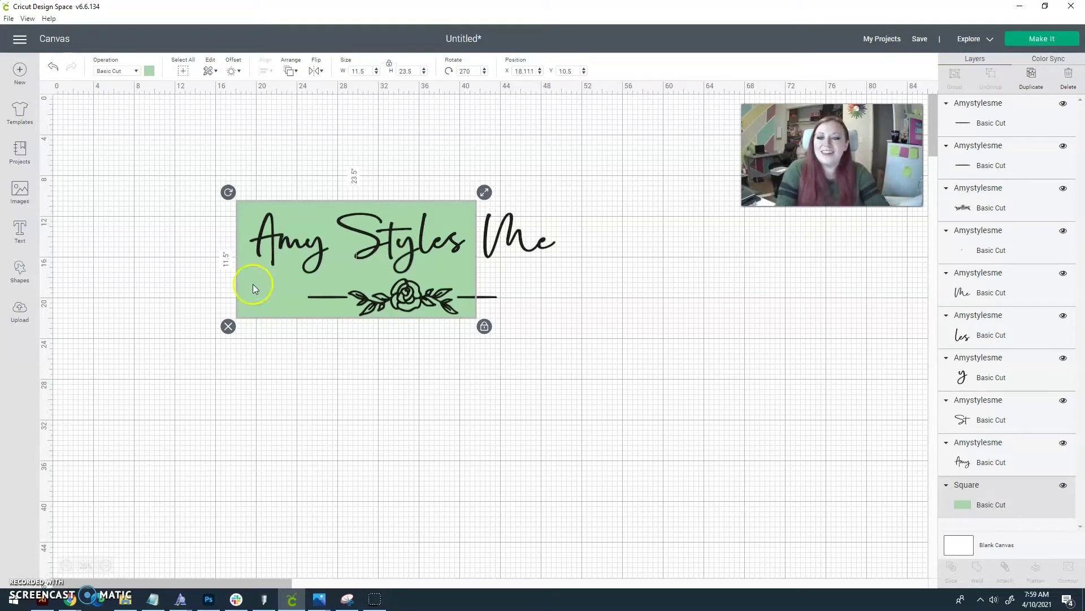
- Select the last word, and separately the pieces of the first two words, to examine how the lettering splits across the rectangle
left_click(487, 240)
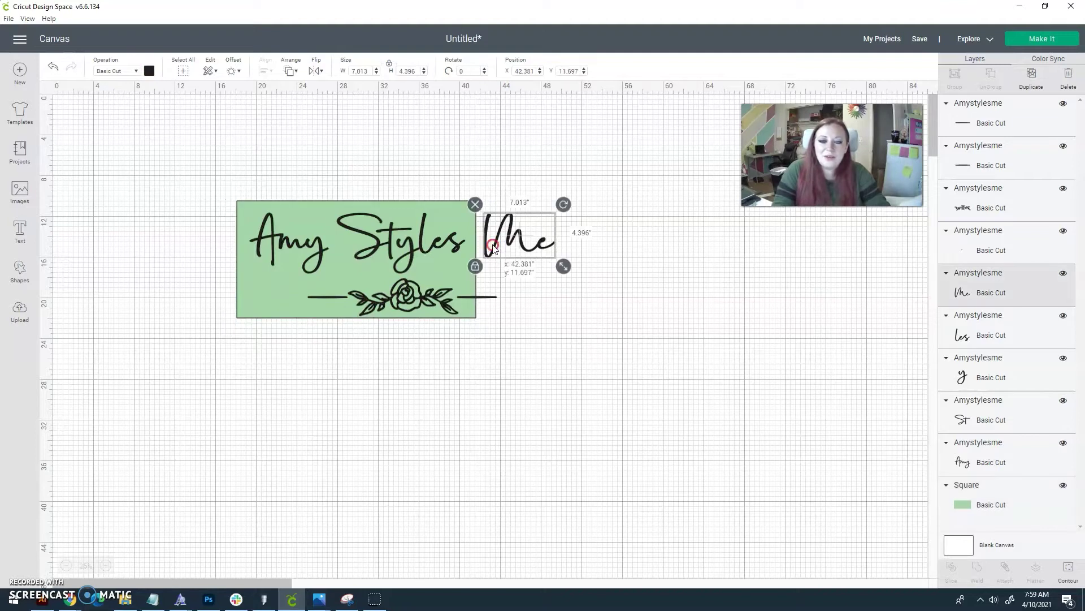
right_click(404, 251)
key("Escape")
left_click(269, 243)
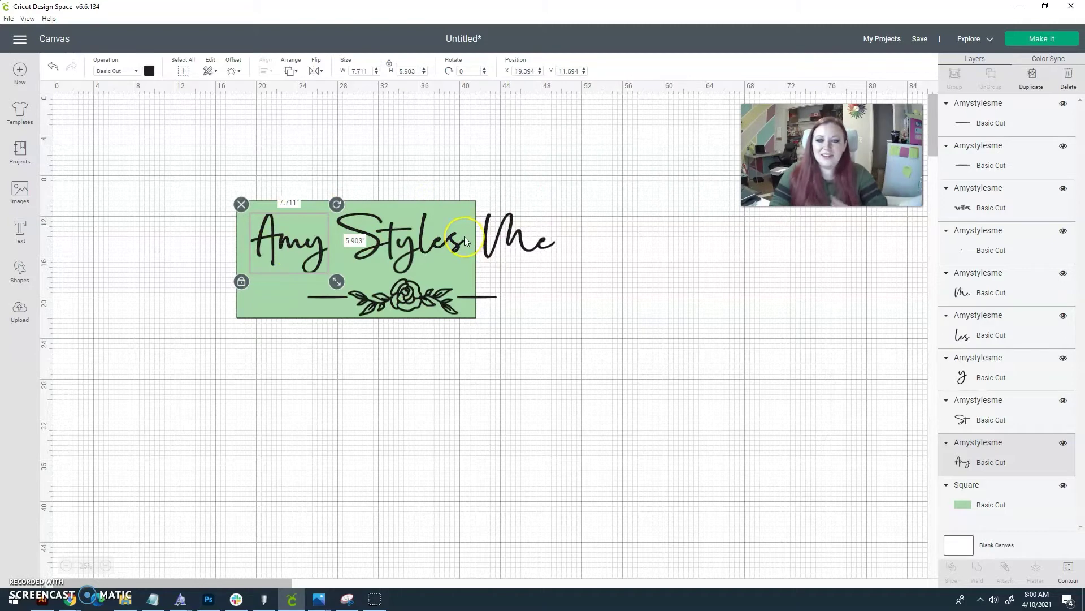
left_click(378, 246, "shift")
left_click(400, 255, "shift")
left_click(425, 242, "shift")
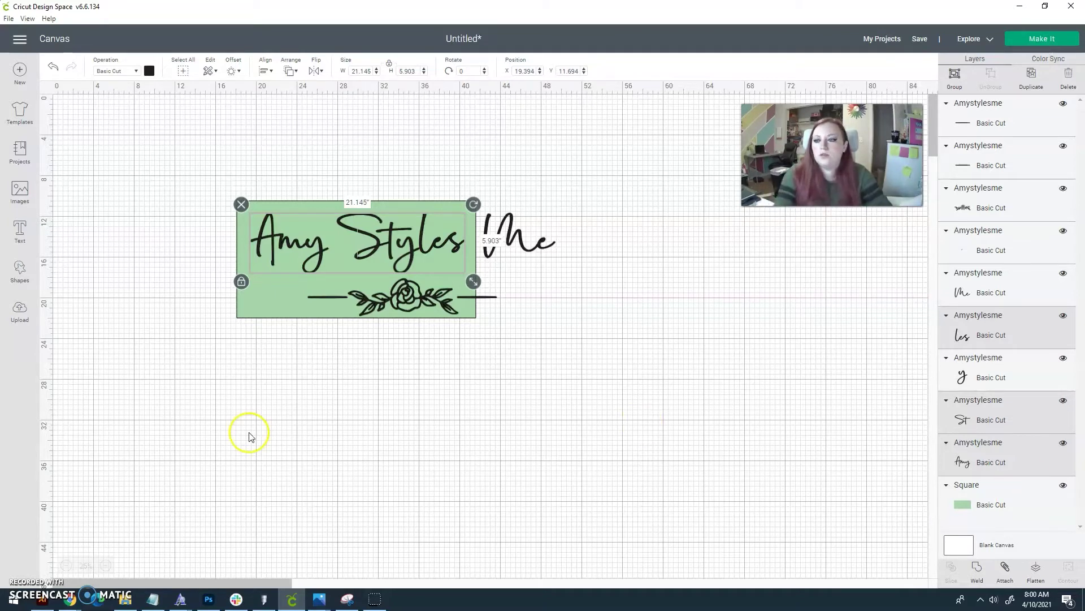
- Add the text "Script", enlarge it to about 30.4 inches wide, and place it below the green rectangle
left_click(20, 228)
left_click(183, 511)
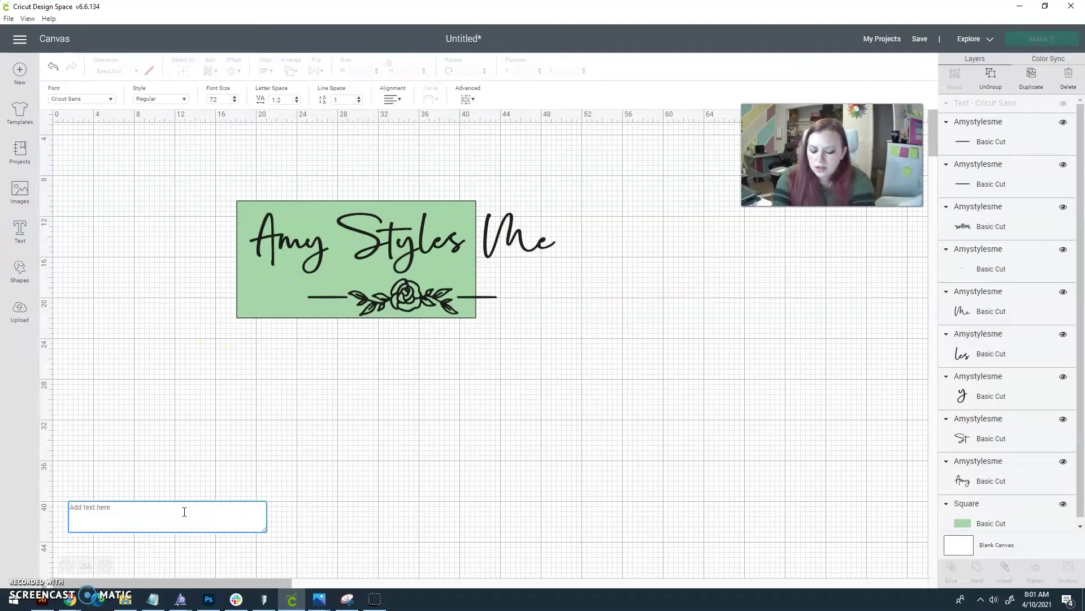
type("Script")
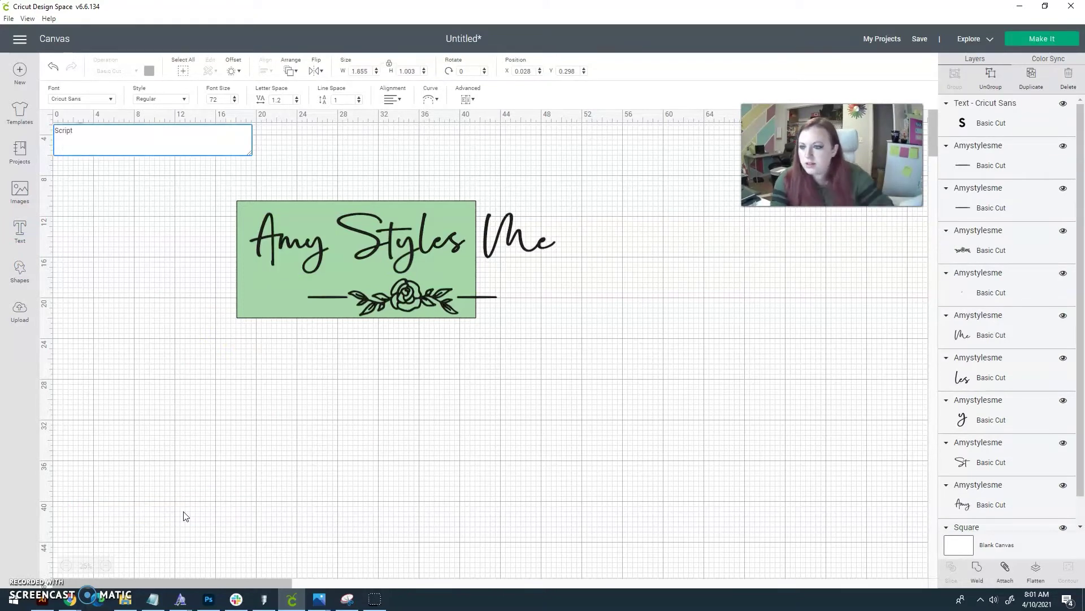
left_click(143, 305)
left_click_drag(85, 108, 502, 491)
left_click_drag(463, 426, 267, 400)
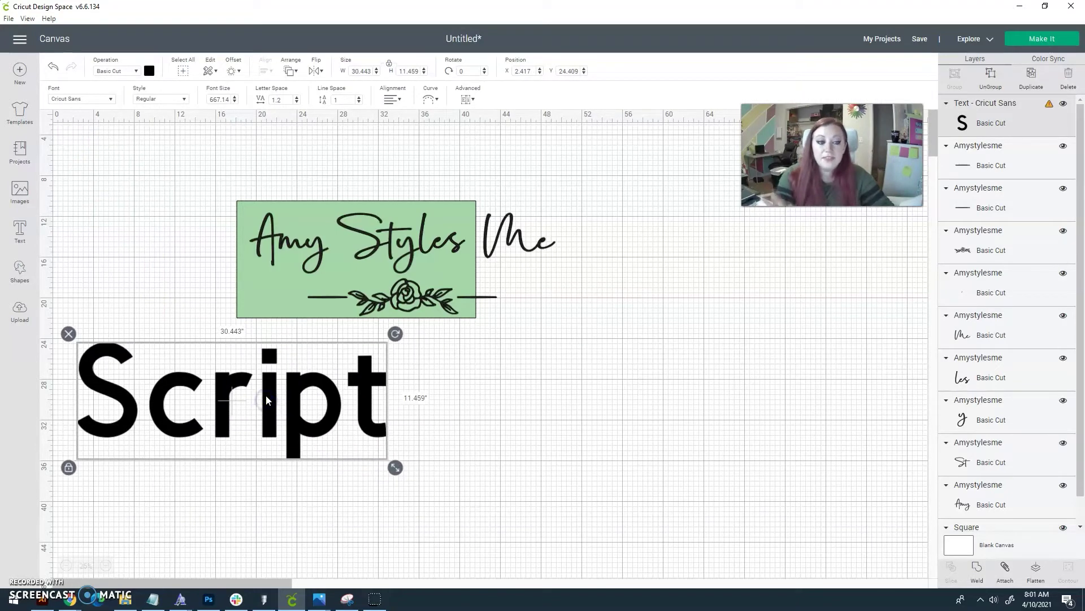
- Change the operation of the "Script" text from Basic Cut to Pen
left_click(136, 71)
left_click(129, 137)
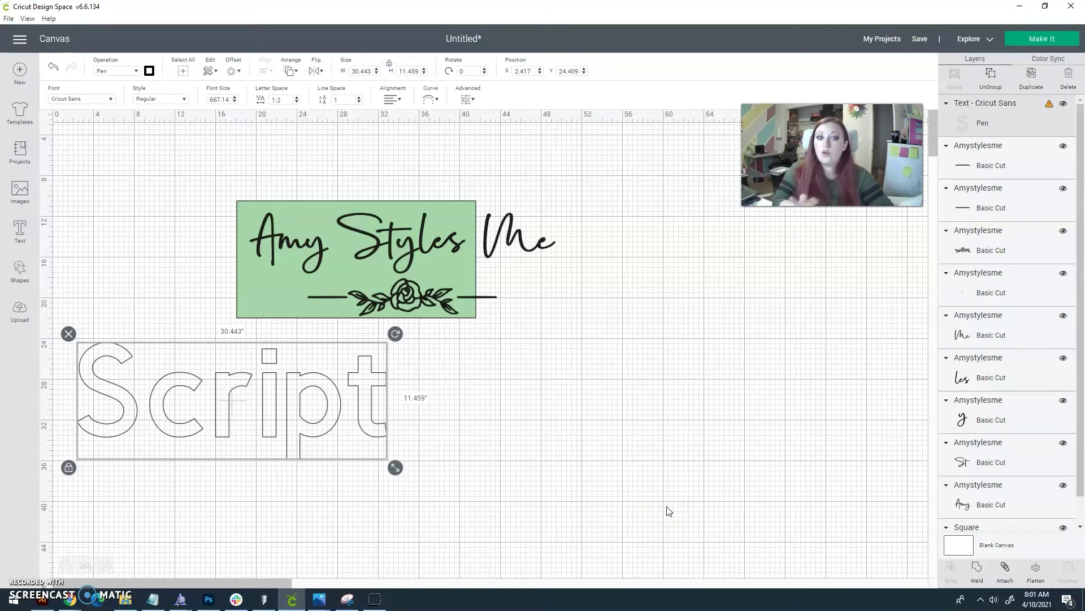
- Change the "Script" text to the ALS The Smudge system font and place it below the green rectangle, at about X 3.9 and Y 23.9 inches
left_click(109, 99)
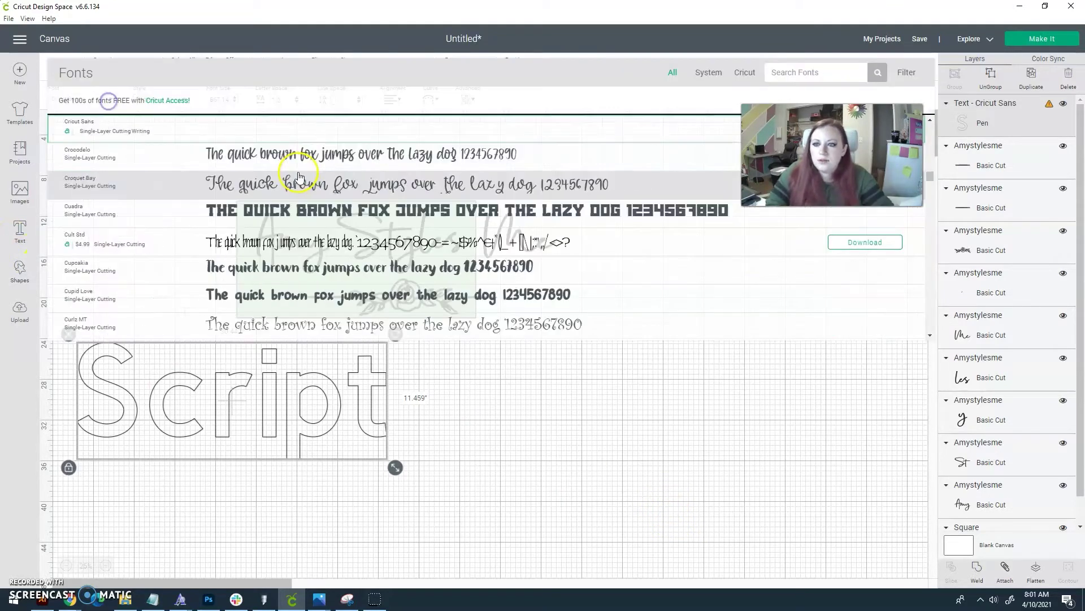
left_click(708, 72)
scroll(454, 208, "up", 3)
left_click(362, 154)
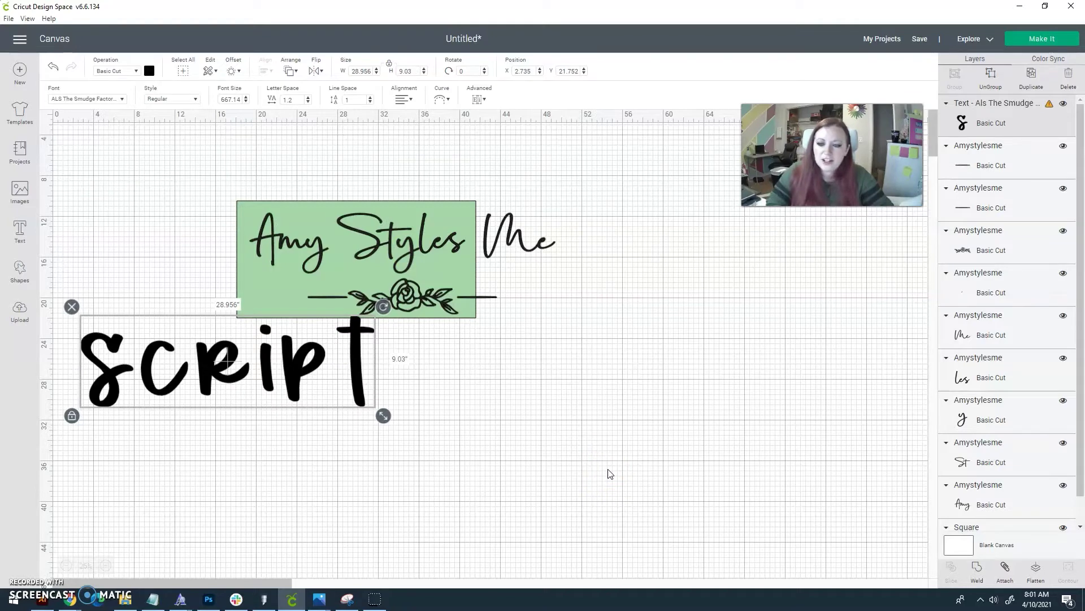
left_click_drag(382, 387, 394, 401)
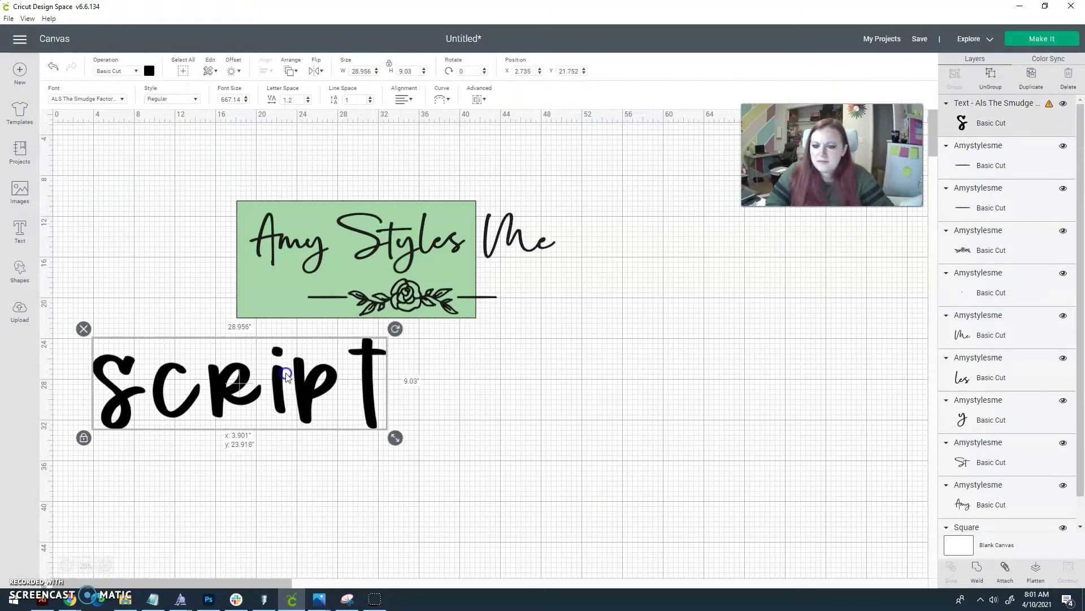
- Tighten the letter spacing of the "Script" text to -0.6 so that its letters overlap
left_click(308, 102)
left_click(307, 102)
left_click(307, 101)
left_click(308, 102)
left_click(307, 102)
left_click(308, 101)
left_click(308, 102)
left_click(308, 102)
left_click(307, 102)
left_click(308, 101)
- Ungroup the "Script" text into individual letters
right_click(249, 368)
left_click(282, 243)
left_click(337, 468)
left_click(260, 386)
left_click(374, 416)
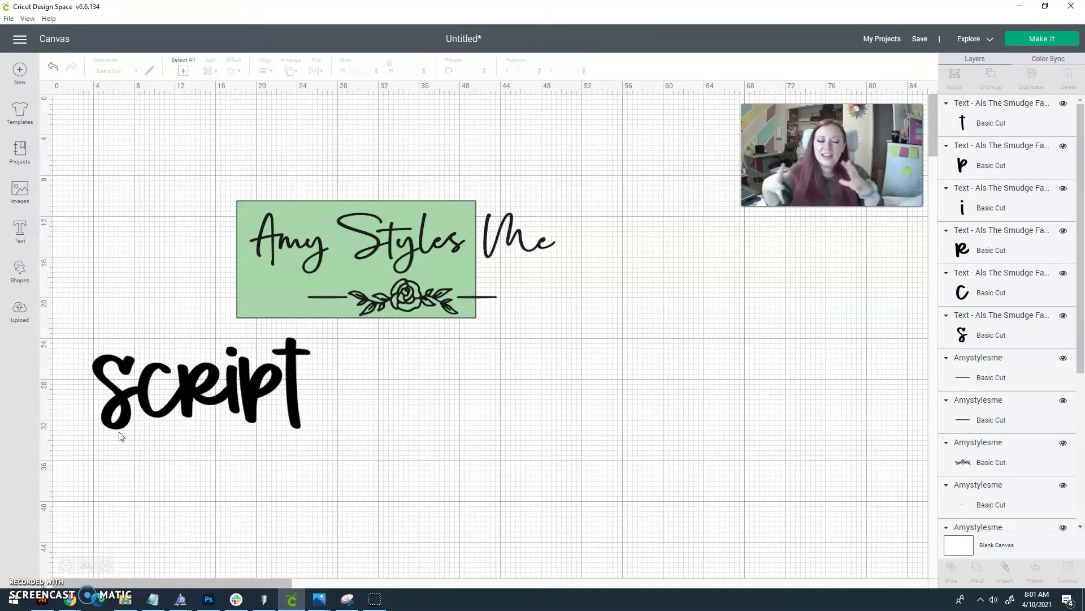
- Change the operation of all the separate "Script" letters from Basic Cut to Pen
left_click_drag(379, 471, 65, 340)
left_click(127, 70)
mouse_move(131, 161)
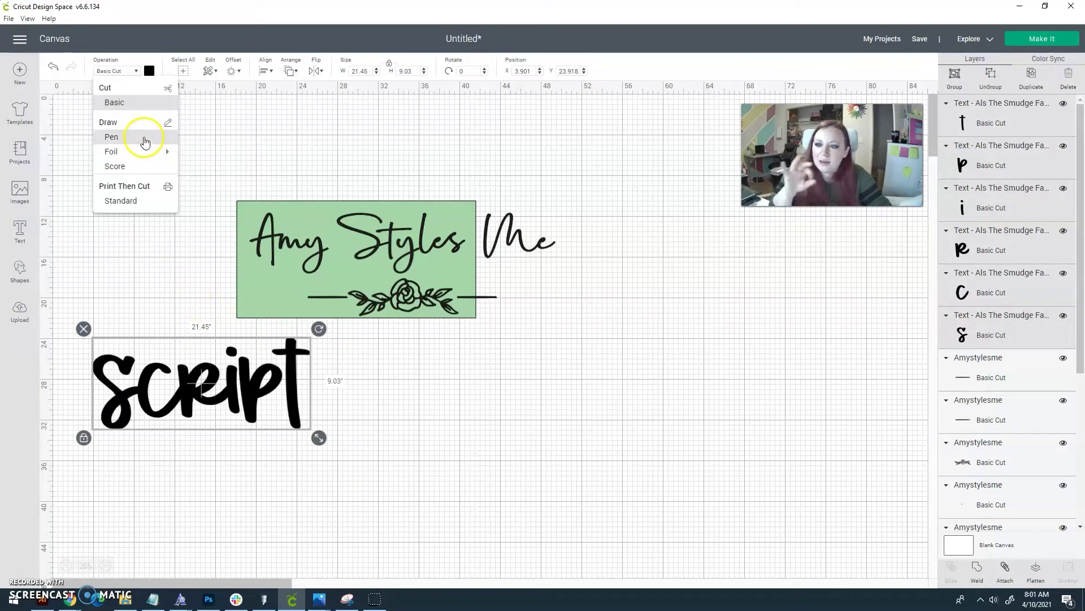
left_click(145, 139)
left_click(431, 475)
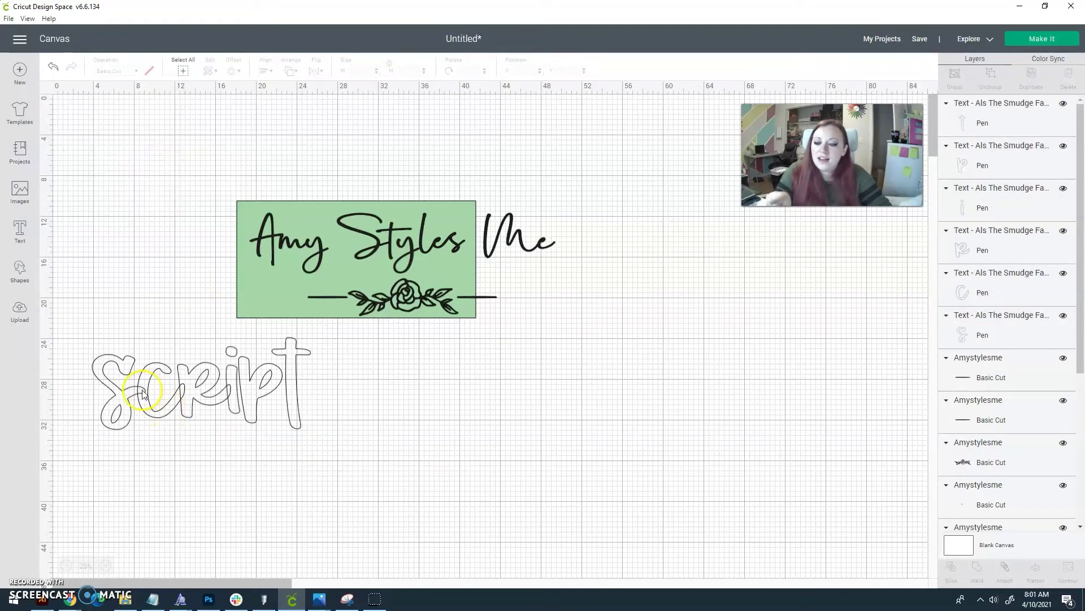
- Enlarge the "Script" letters together to about 47.2 inches wide and reposition them at about X 9.9 and Y 21.2 inches
left_click_drag(308, 477, 103, 358)
left_click_drag(317, 438, 557, 551)
left_click_drag(464, 445, 525, 417)
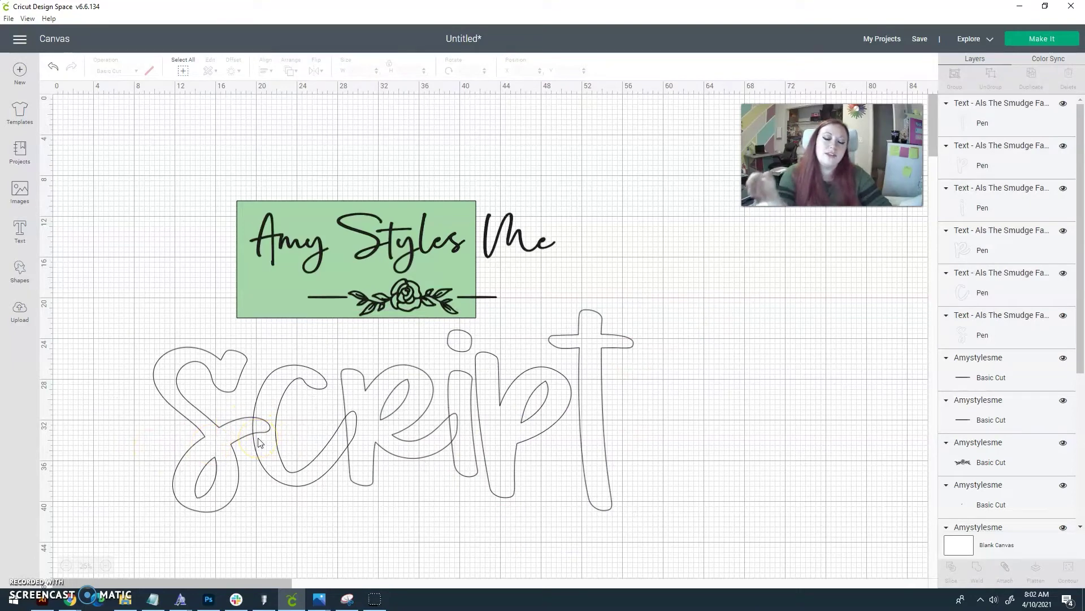
- Try welding the overlapping "Script" letters into a single outline, and undo the weld
left_click_drag(130, 369, 751, 512)
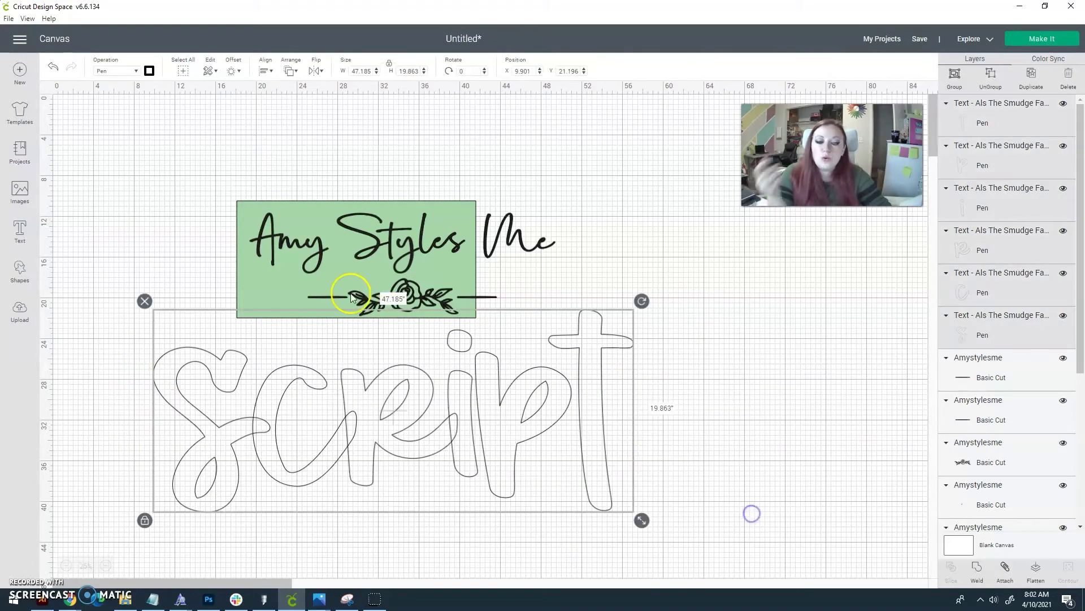
left_click(977, 569)
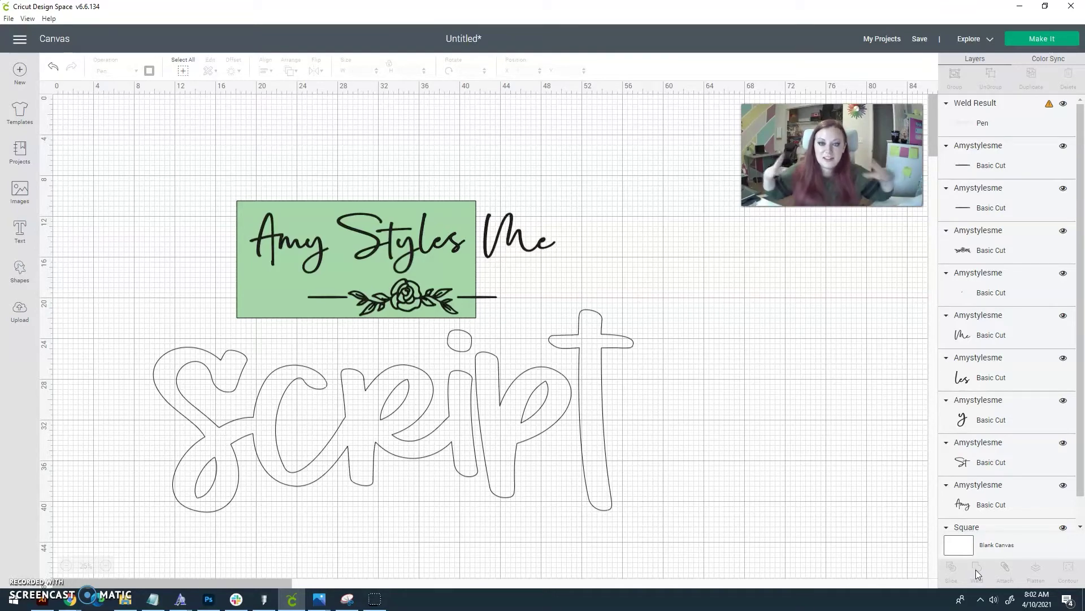
key("ctrl+z")
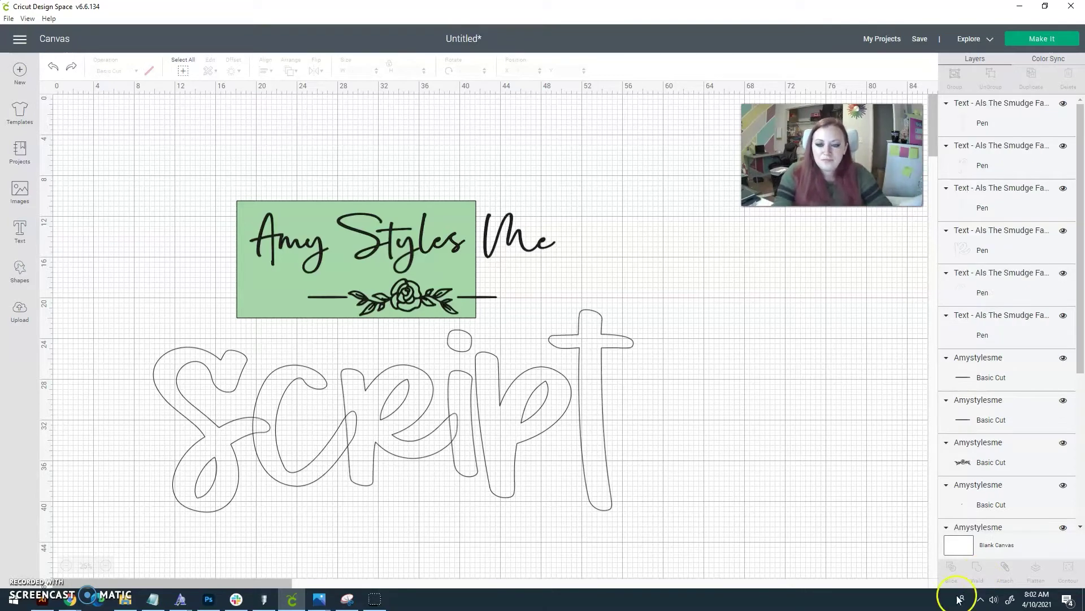
- Spread the "Script" letters apart until none overlap, about 58.5 inches wide overall
left_click(537, 436)
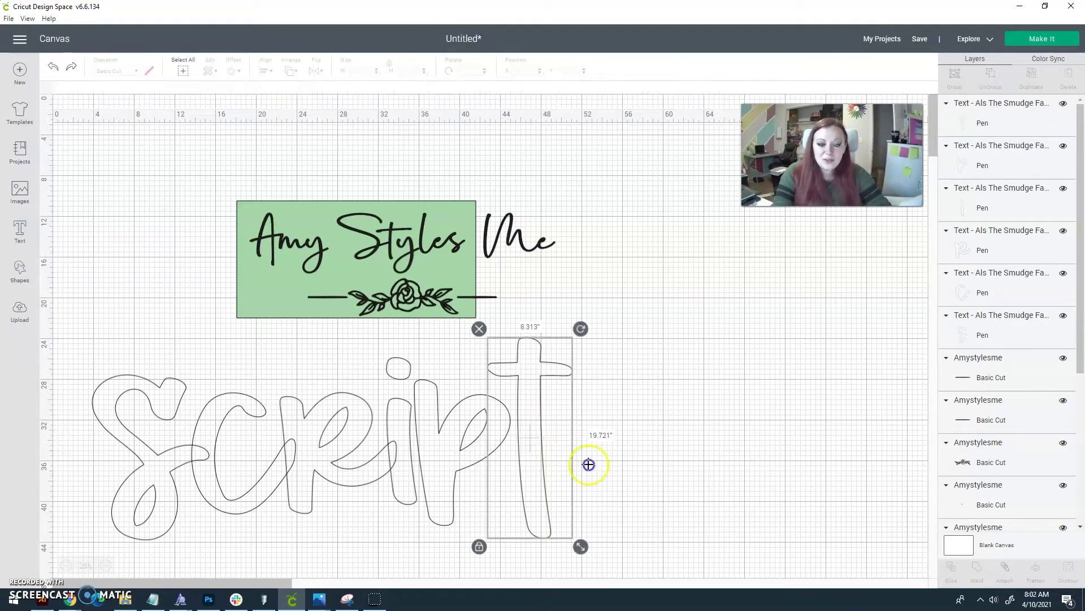
left_click(431, 431, "shift")
mouse_move(431, 431)
left_mouse_down()
mouse_move(517, 444)
mouse_move(448, 432)
left_mouse_up()
mouse_move(353, 452)
left_mouse_down()
mouse_move(380, 452)
mouse_move(370, 452)
left_mouse_up()
left_click_drag(267, 477, 274, 477)
left_click_drag(179, 463, 152, 463)
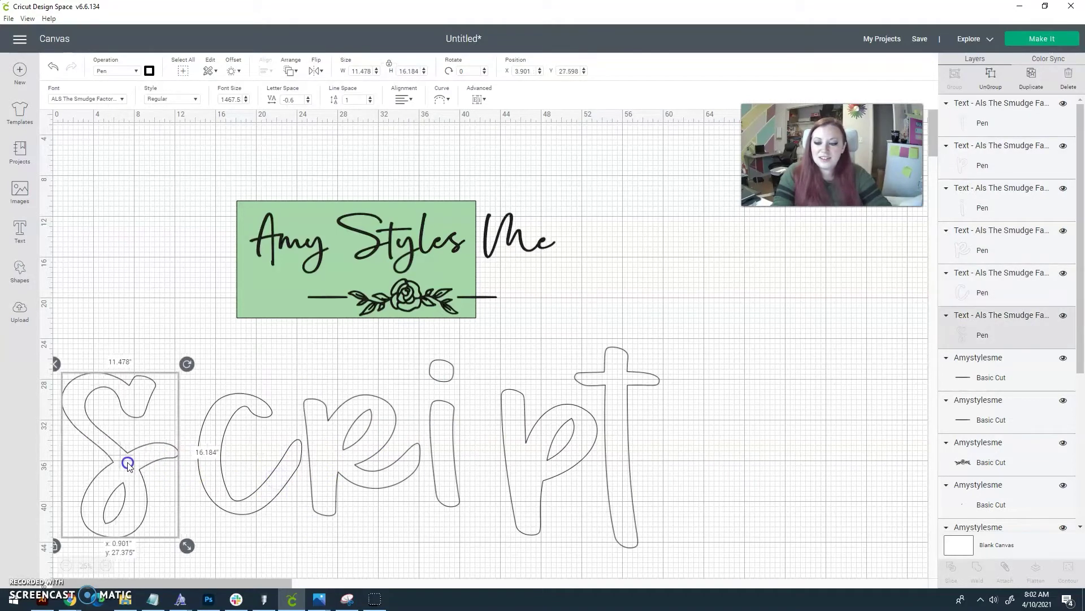
left_click(288, 383)
- Change the operation of all the "Script" letters from Pen back to Basic Cut
left_click_drag(763, 497, 63, 402)
left_click(127, 71)
left_click(141, 69)
left_click(126, 71)
left_click(131, 101)
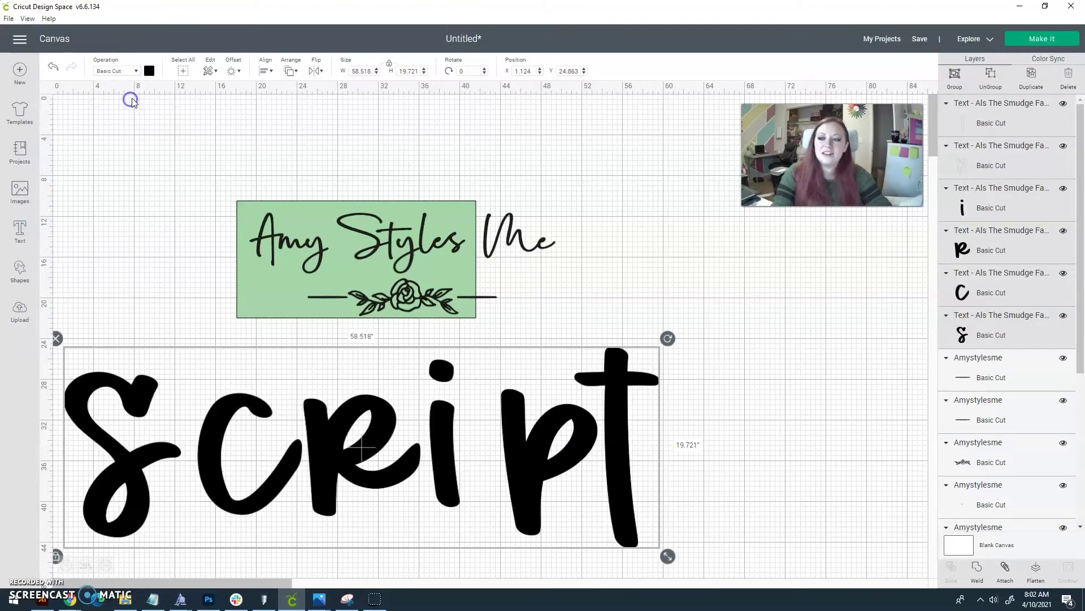
left_click(189, 206)
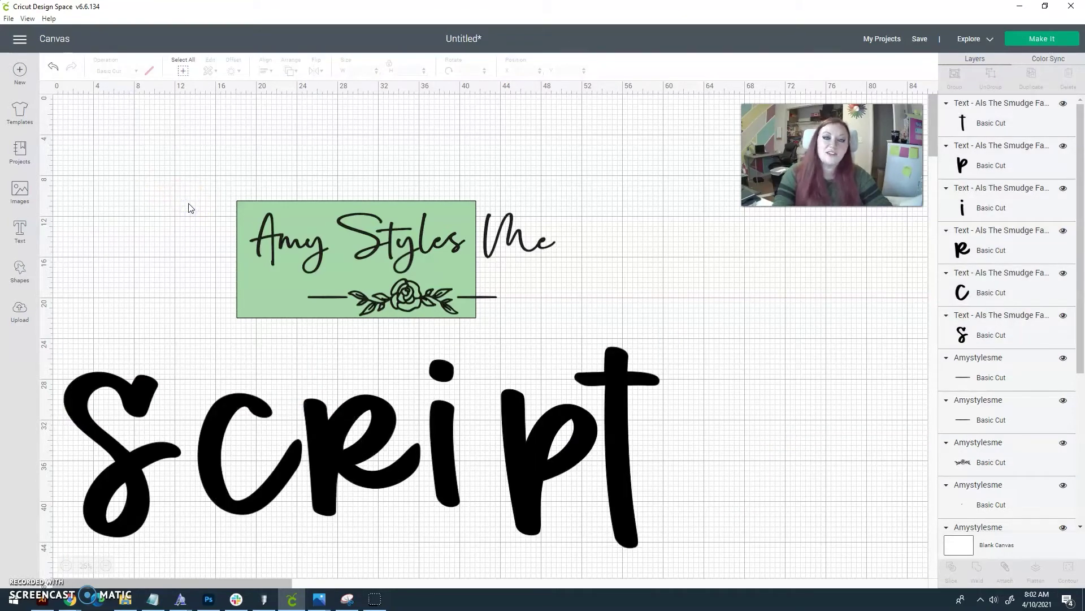
left_click(278, 332)
left_click(316, 480)
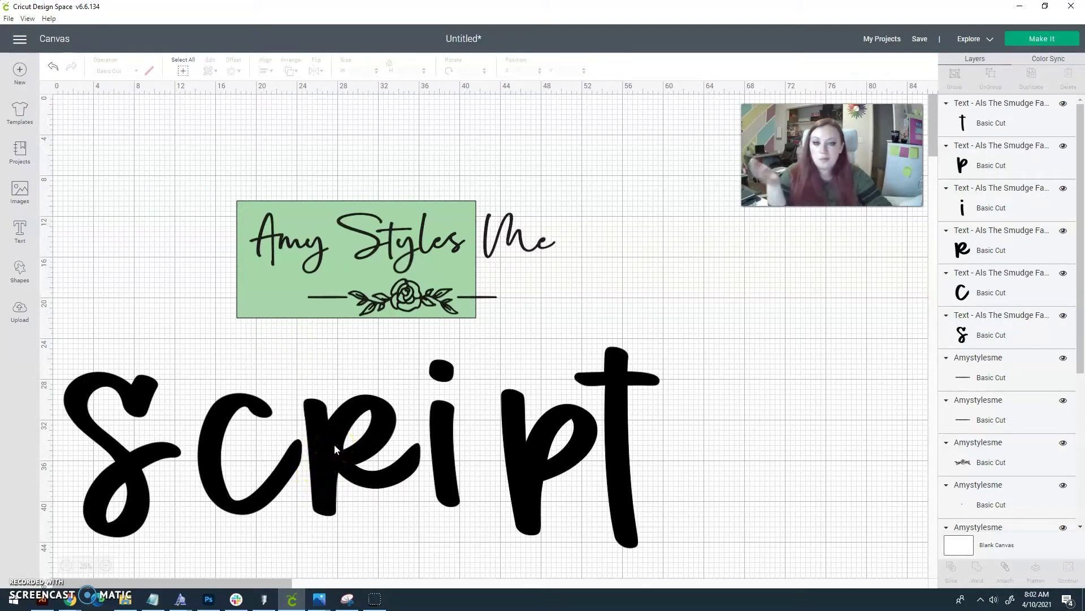
- Move the "Script" letters back together so that they touch and overlap, about 48.5 inches wide overall
left_click_drag(348, 487, 301, 492)
left_click_drag(435, 463, 371, 465)
left_click_drag(514, 456, 424, 458)
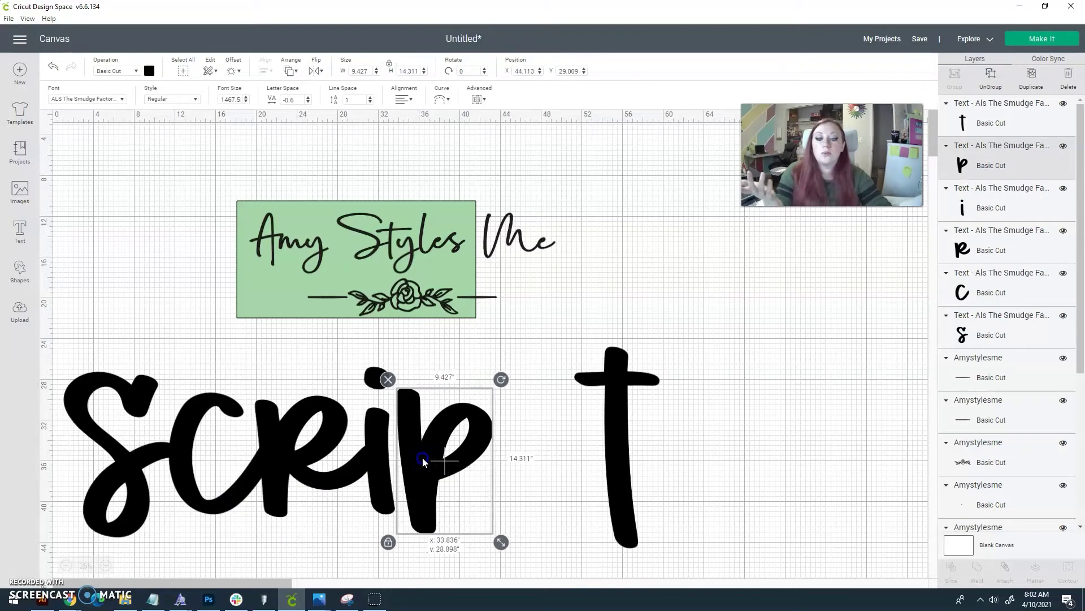
left_click_drag(634, 382, 531, 375)
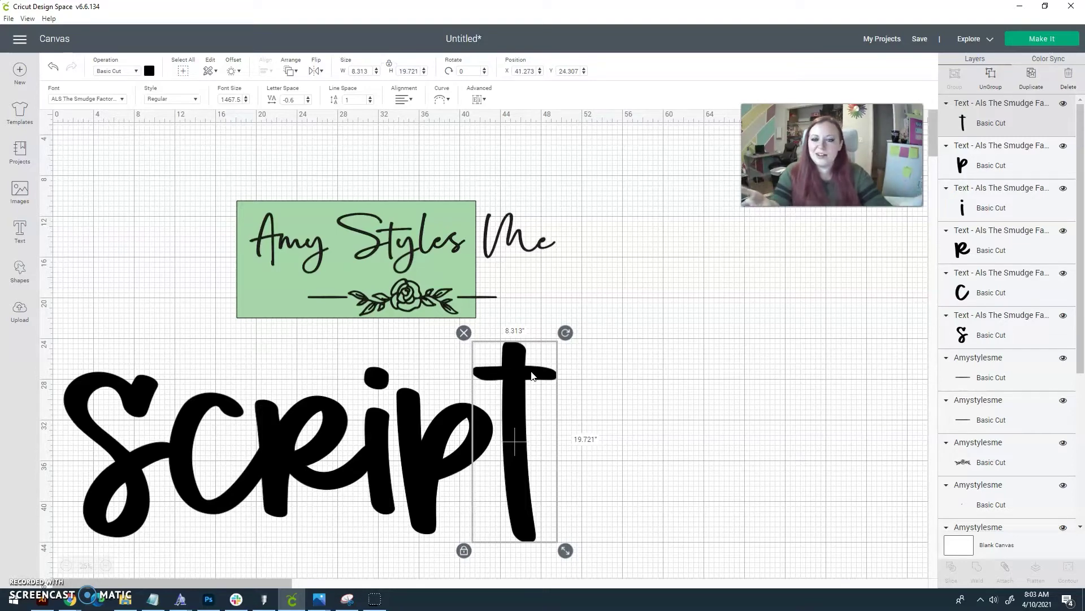
- Delete all the "Script" letters below the green rectangle
left_click_drag(582, 417, 83, 375)
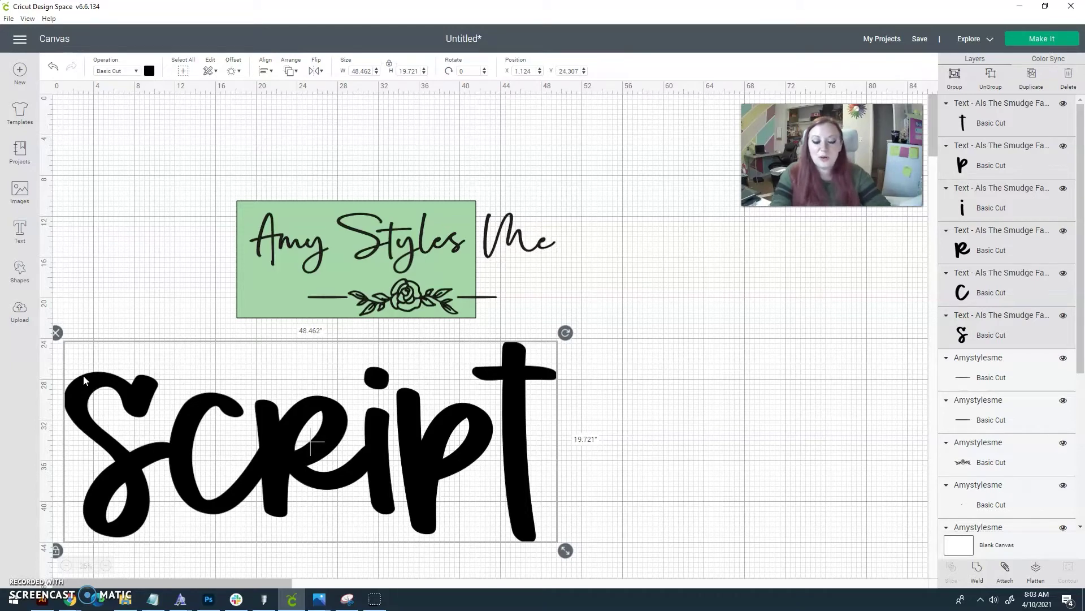
key("Delete")
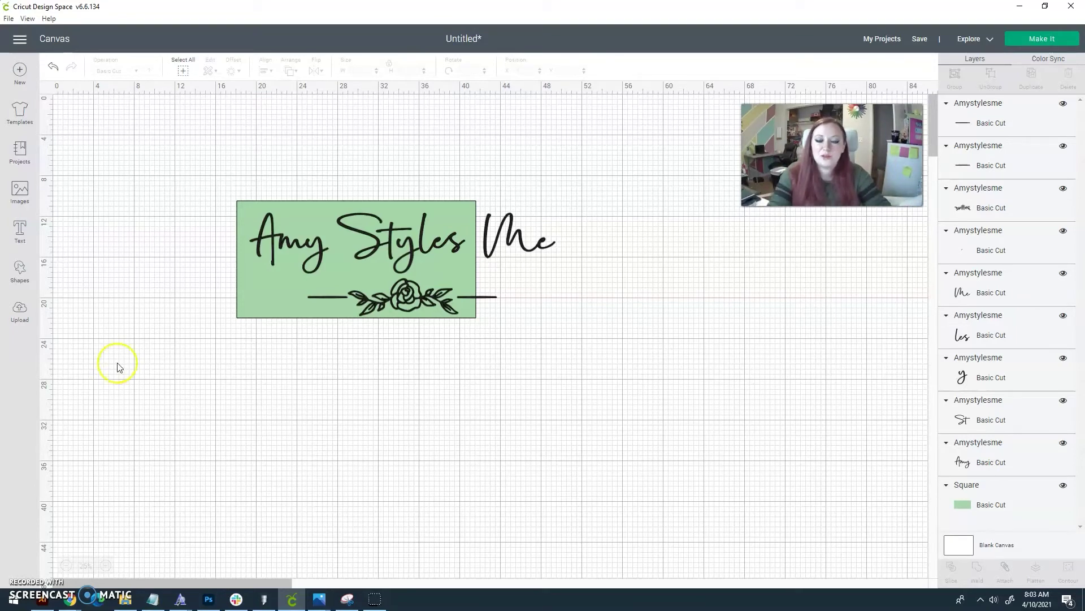
left_click_drag(201, 315, 710, 407)
- Duplicate the four pieces of the first two words and place the copy below the green rectangle, at about X 18.6 and Y 23.9 inches
left_click_drag(521, 242, 172, 162)
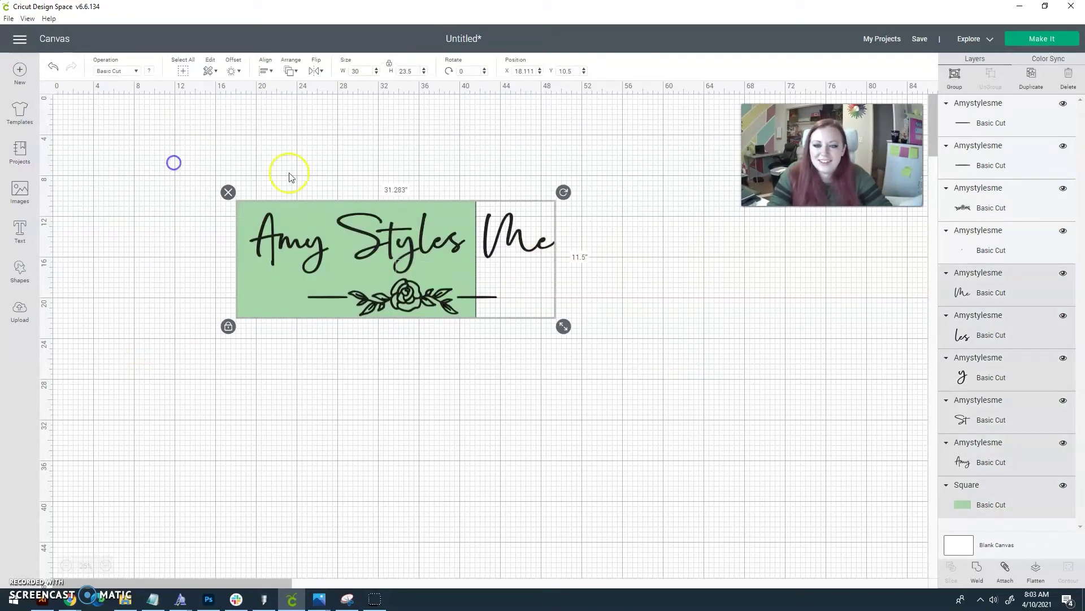
left_click(105, 566)
left_click(497, 485)
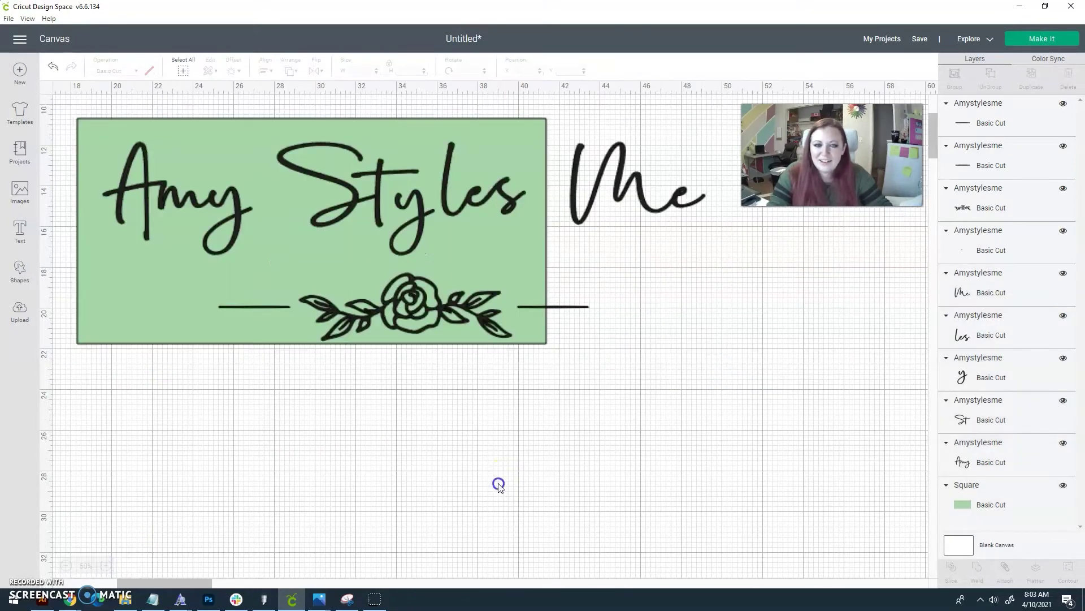
scroll(511, 453, "up", 2)
scroll(512, 407, "down", 1)
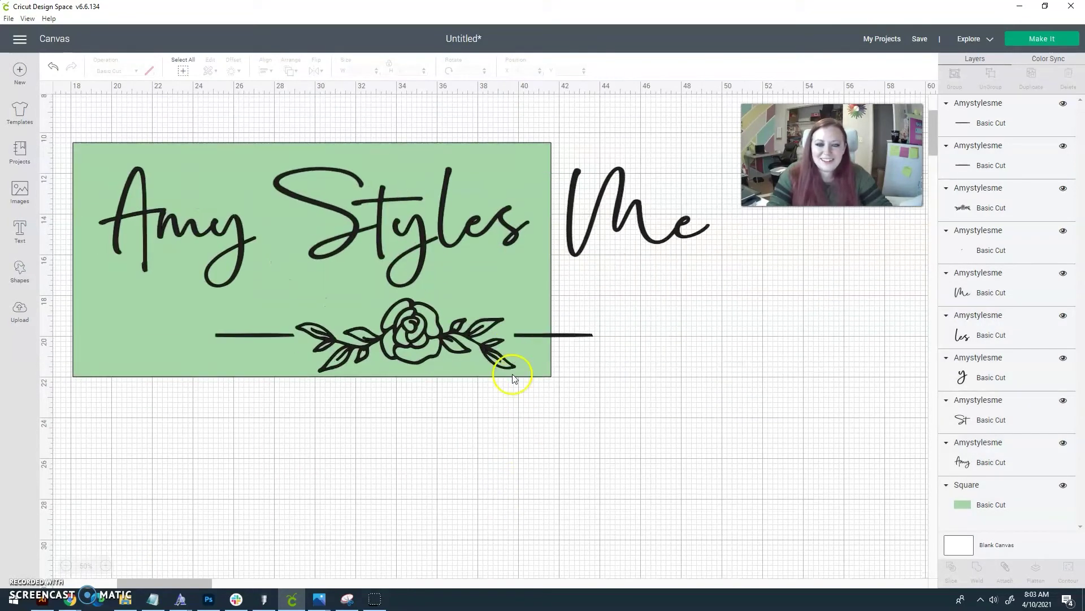
left_click(325, 225)
left_click(199, 231)
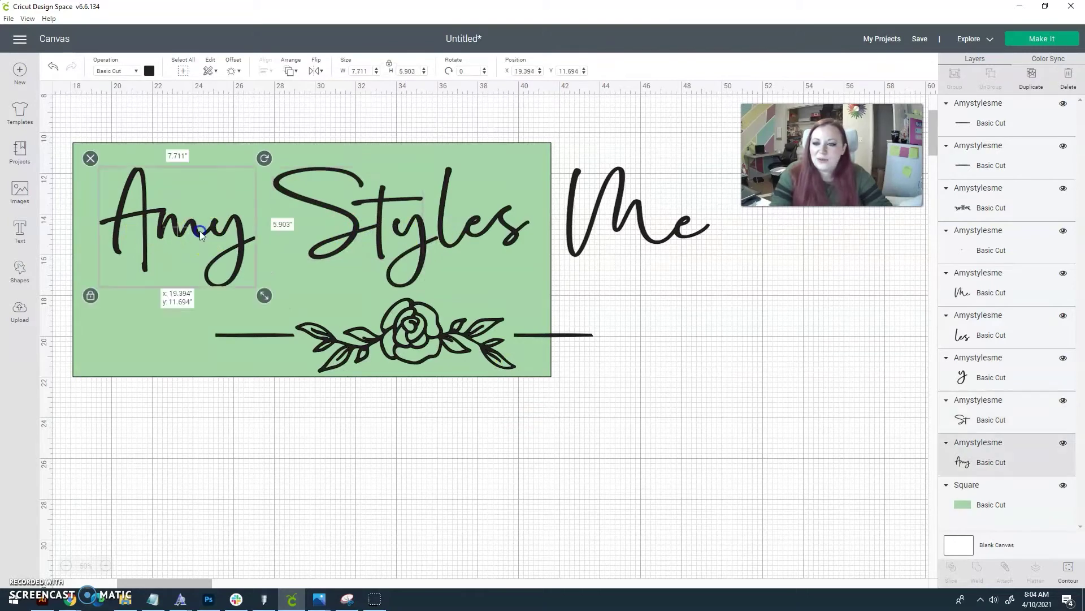
left_click(351, 222, "shift")
left_click(428, 241, "shift")
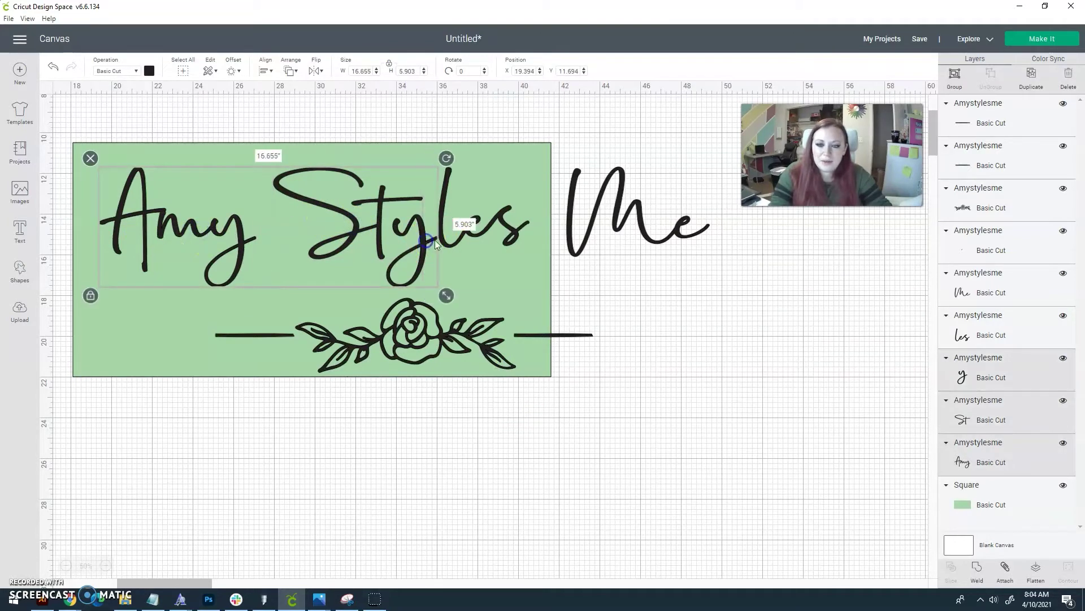
left_click(438, 239, "shift")
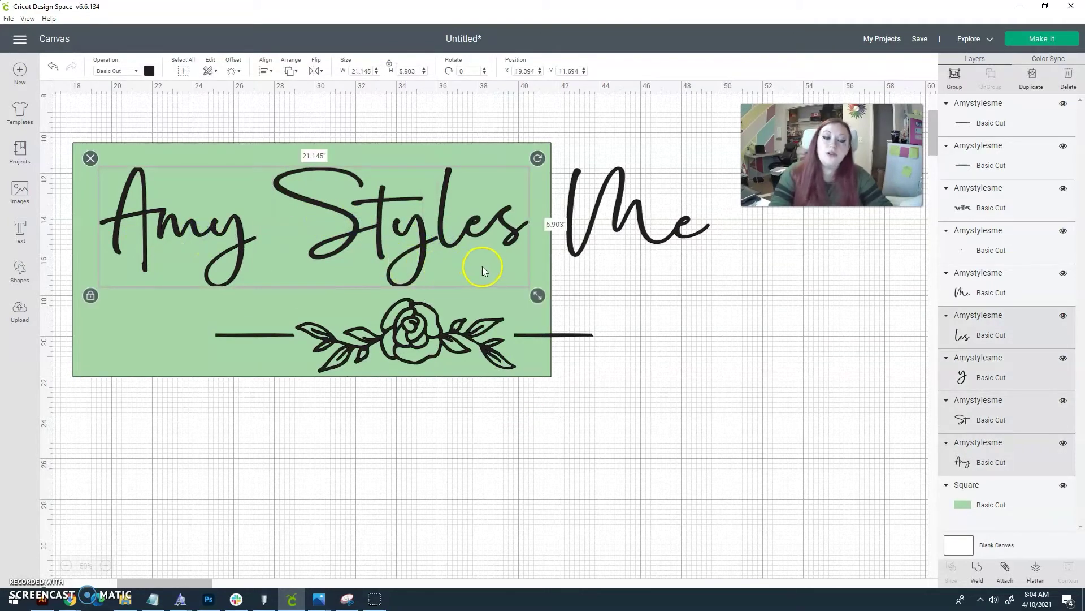
key("ctrl+d")
left_click_drag(455, 253, 426, 481)
- Weld the pieces of the first two words on the green rectangle into one shape
left_click(467, 235)
left_click(424, 242, "shift")
left_click(380, 231, "shift")
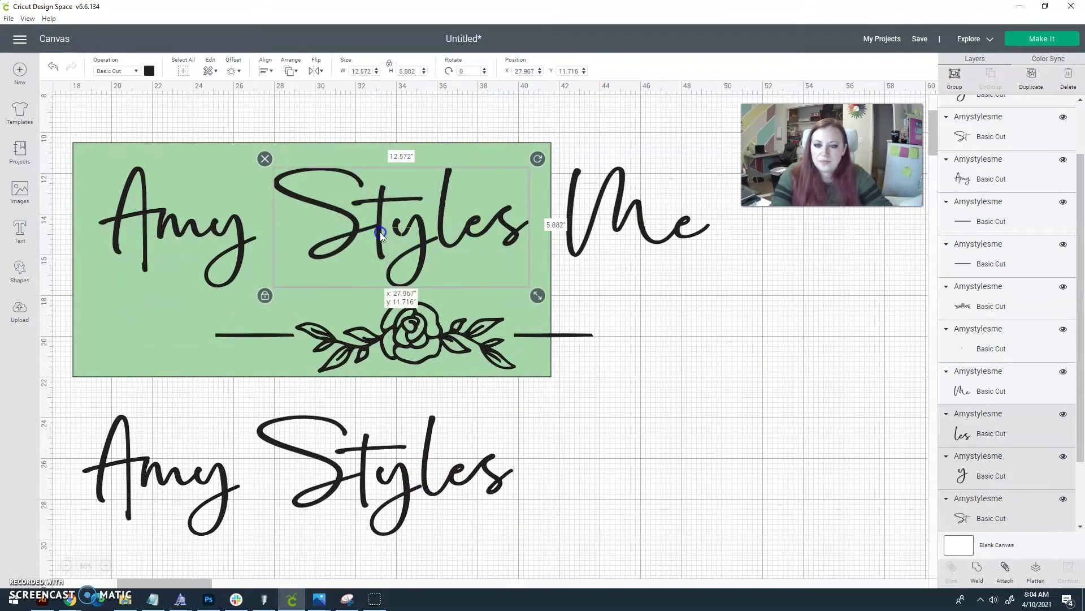
left_click(975, 572)
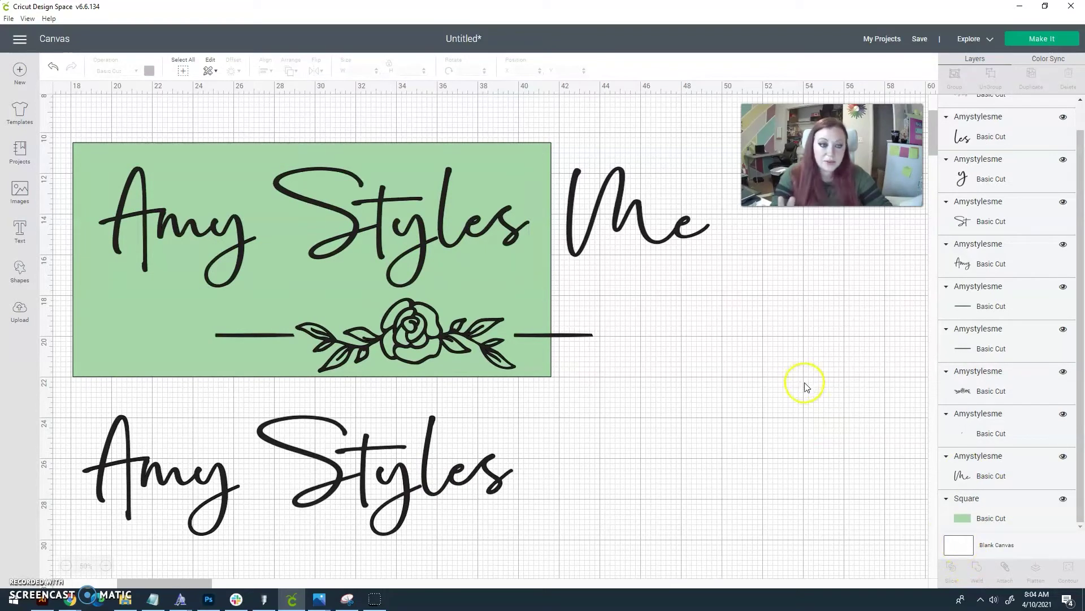
- Attach the duplicated pieces below the green rectangle and change their color to light green
left_click_drag(643, 540, 82, 415)
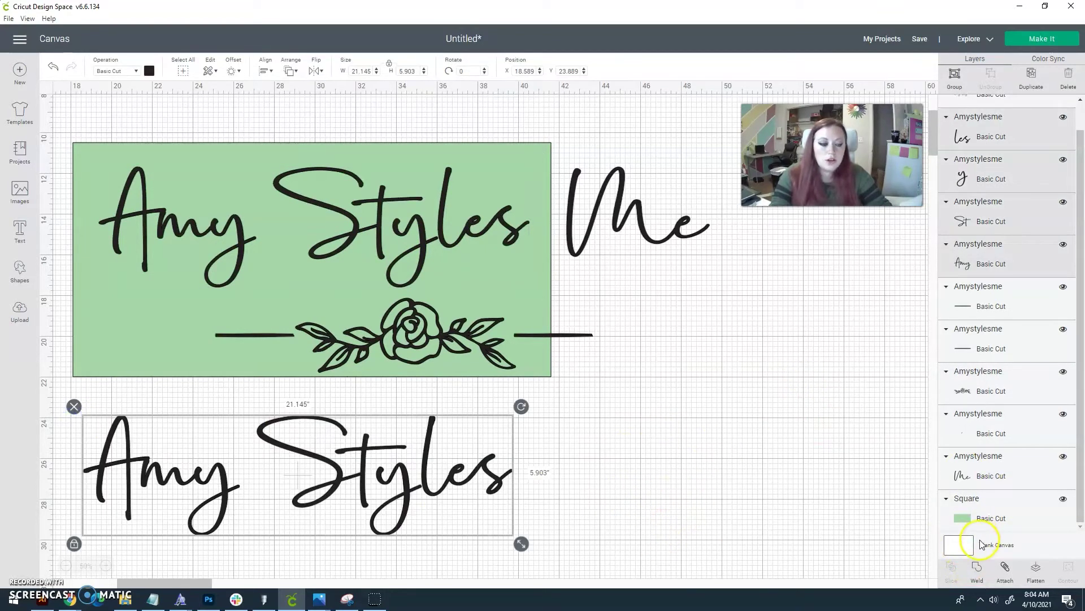
left_click(1005, 568)
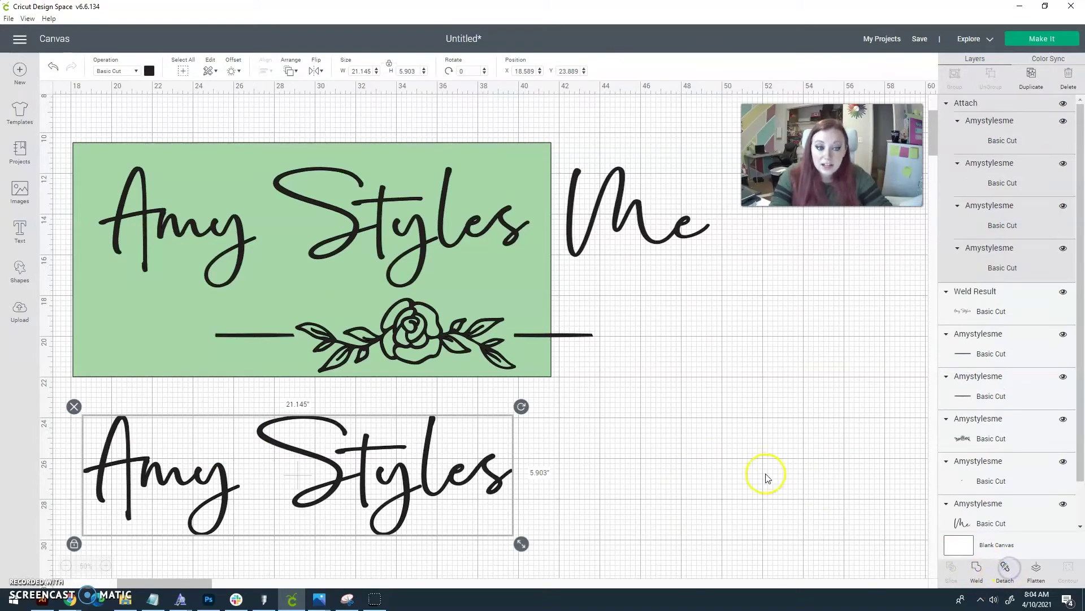
left_click(149, 70)
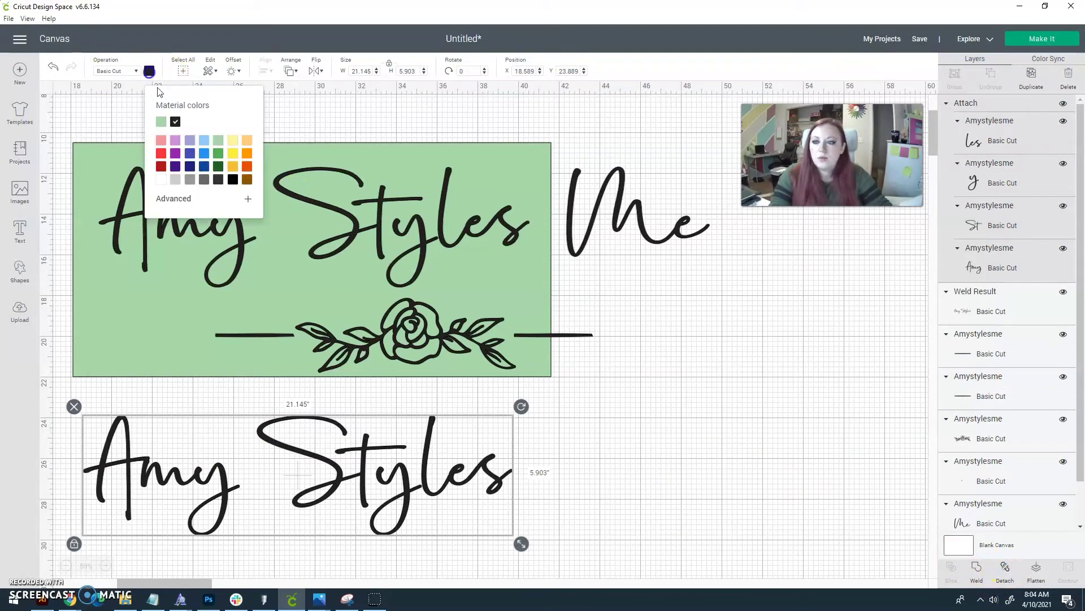
left_click(220, 143)
left_click(630, 412)
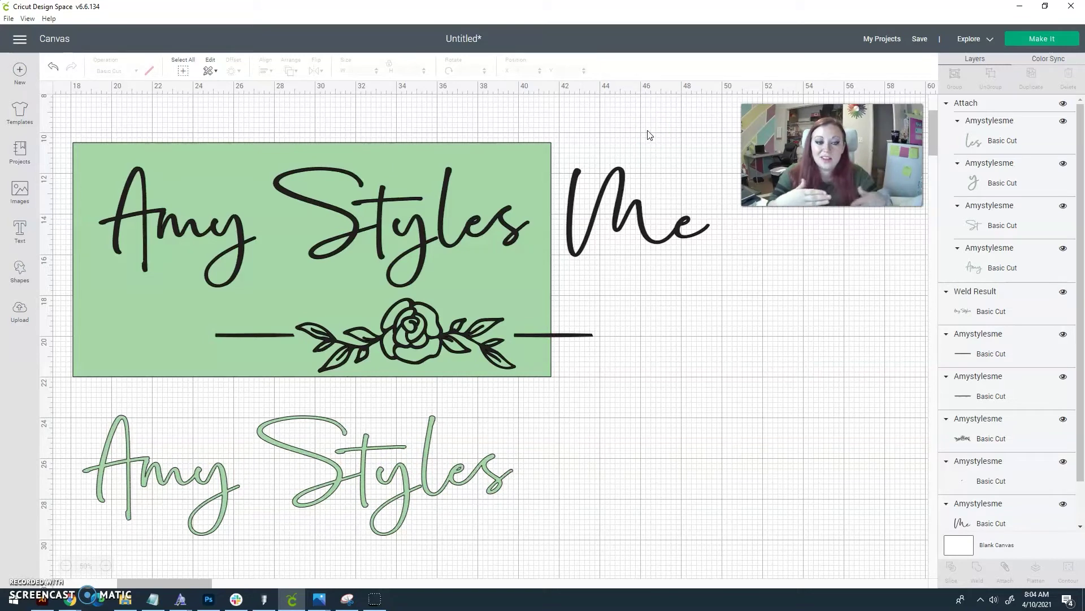
- Delete the attached light green copy of the first two words
left_click(656, 162)
left_click(372, 463)
key("Delete")
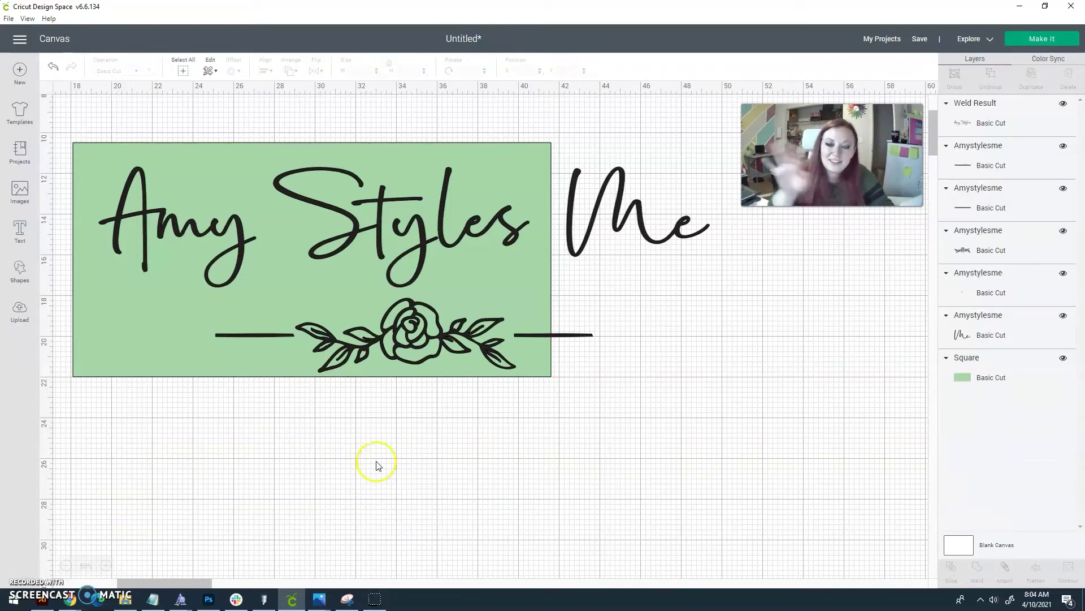
- Weld the rose ornament to the line on its left
left_click(445, 218)
left_click(413, 334)
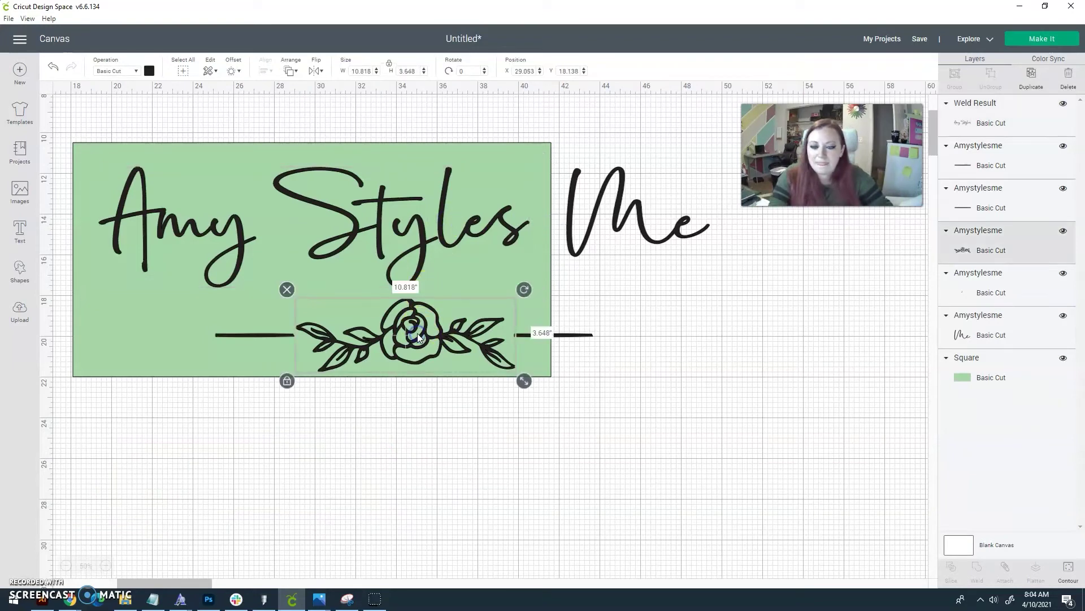
left_click(257, 332, "shift")
right_click(419, 339)
left_click(441, 444)
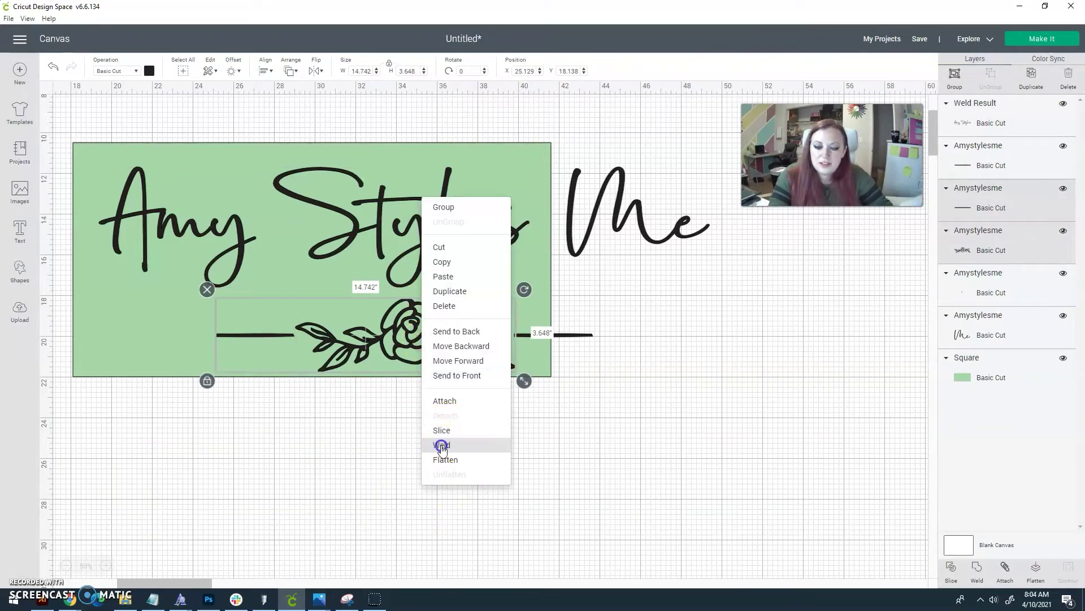
- Weld the rose ornament and its left line to the first two words
left_click(416, 297)
right_click(401, 221)
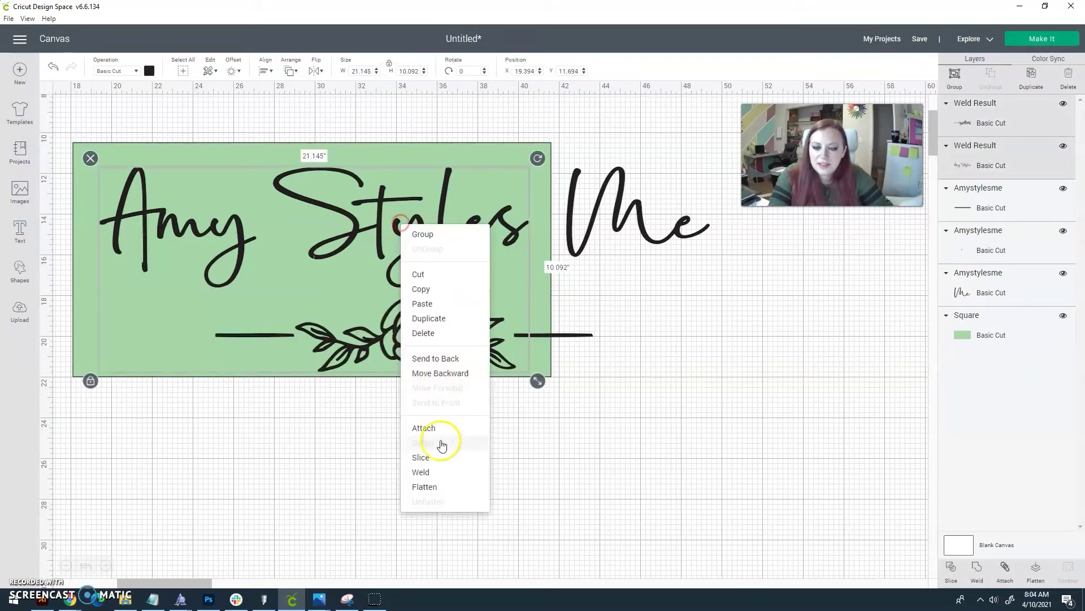
left_click(442, 470)
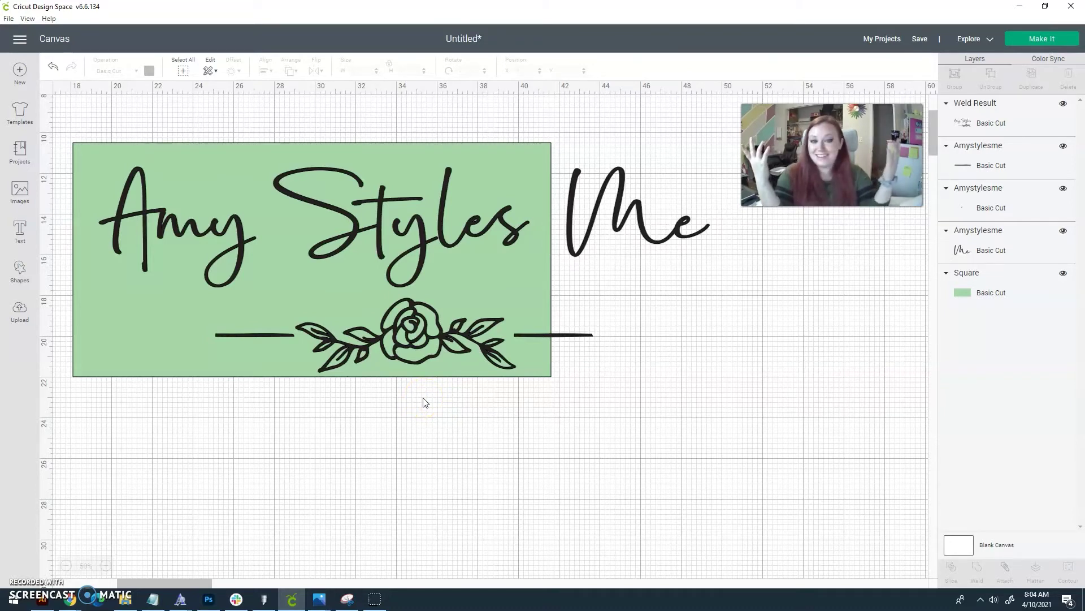
left_click(441, 240)
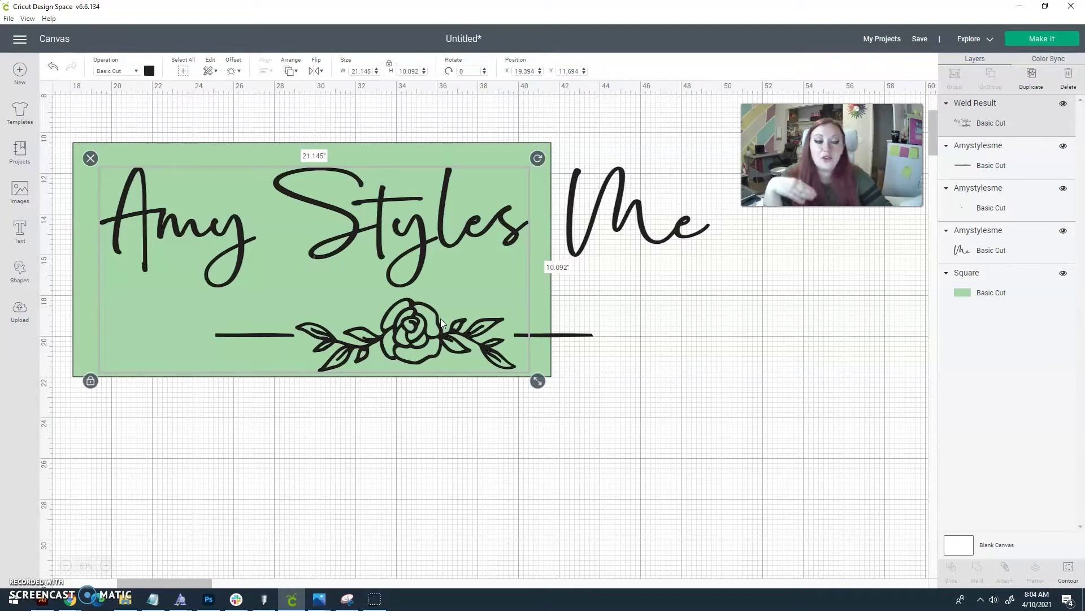
- Weld the word Me to the short line on the right of the rose ornament
left_click(608, 222)
left_click(576, 339)
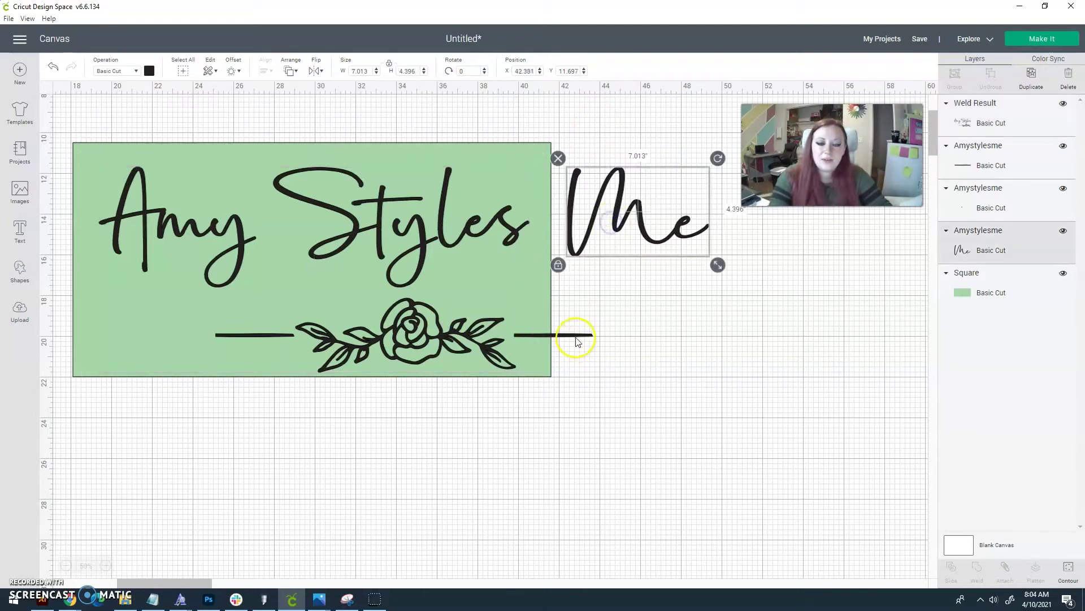
right_click(576, 339)
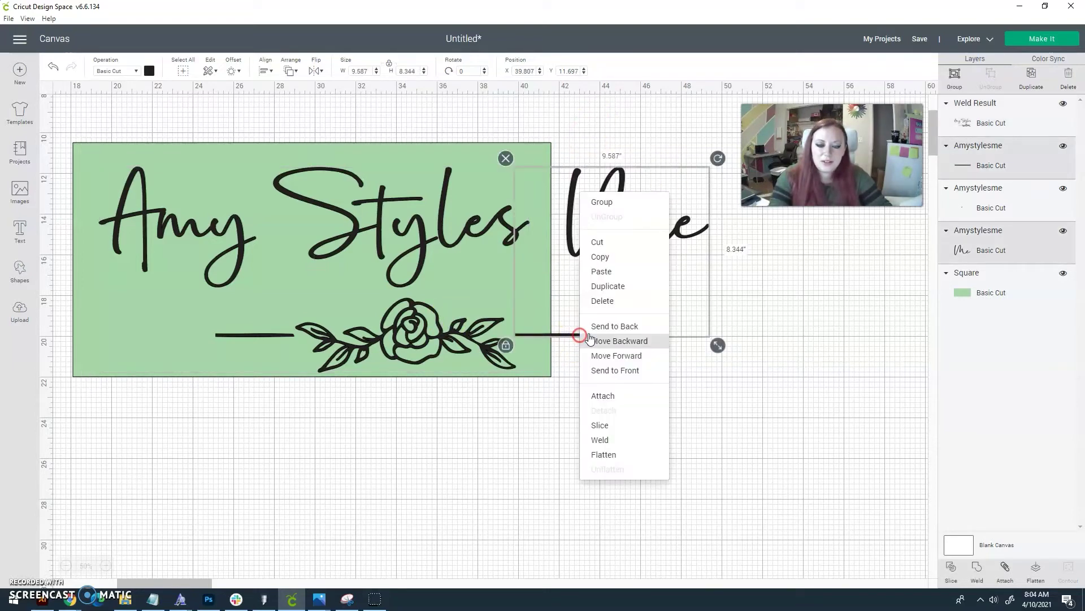
left_click(626, 445)
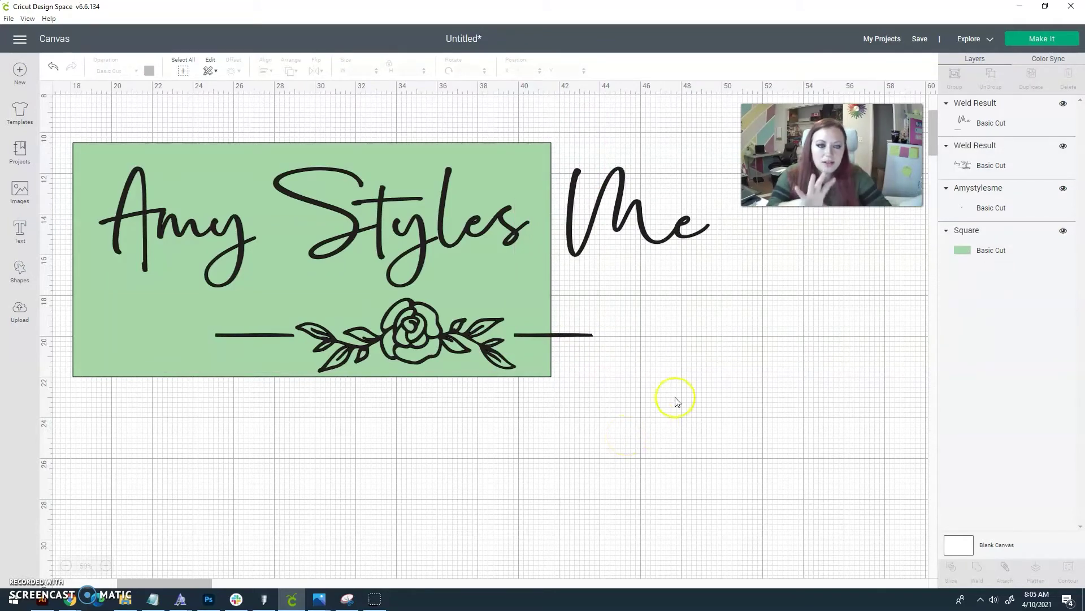
- Try spreading the two welded sections apart and undo both moves
left_click_drag(673, 226, 769, 229)
left_click_drag(446, 238, 337, 231)
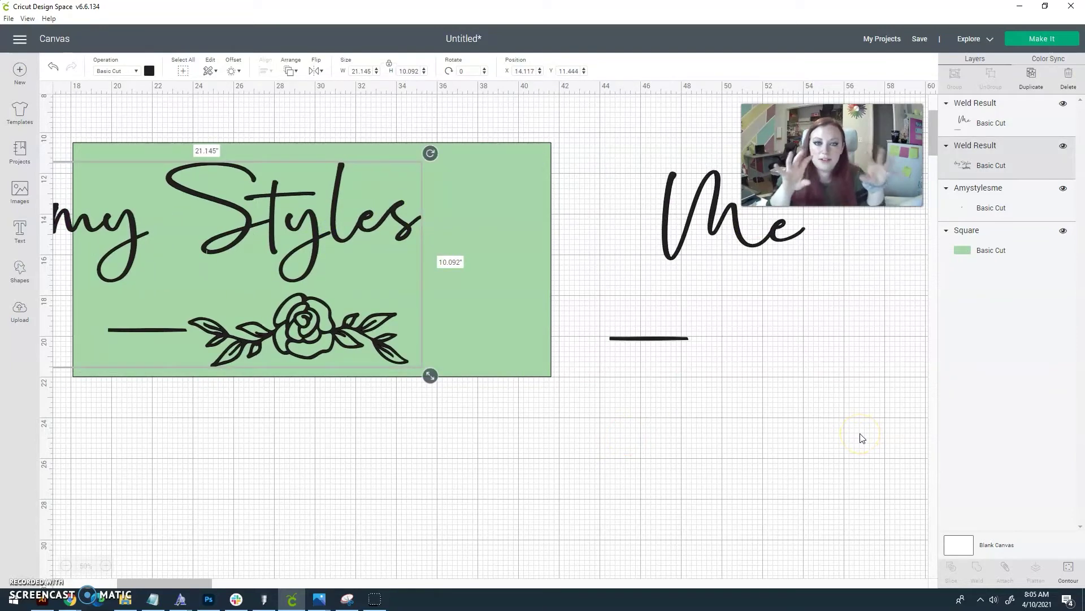
key("ctrl+z")
key("ctrl+z")
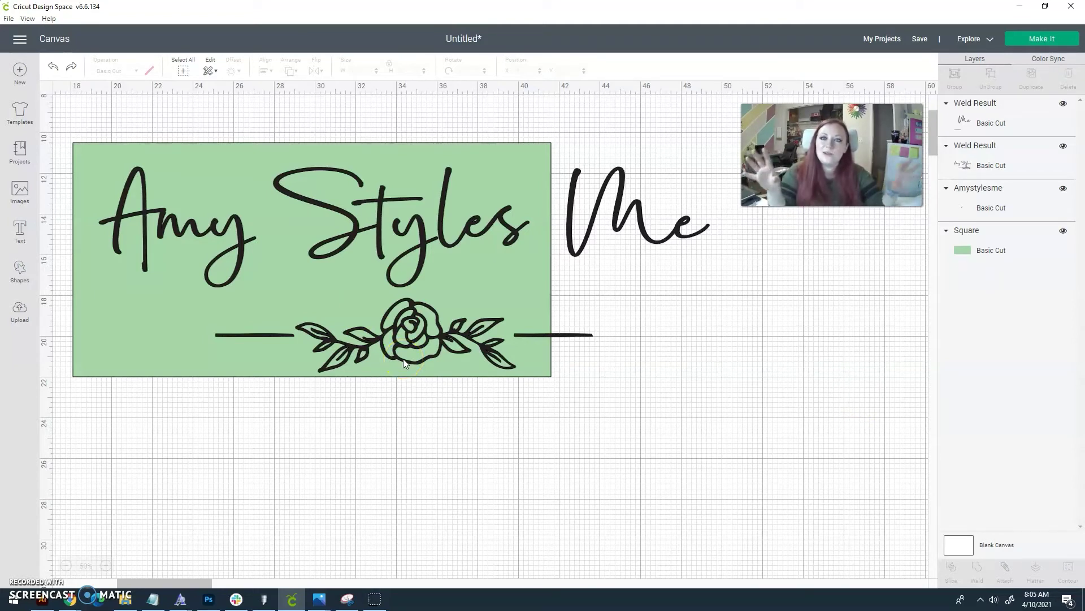
- Insert a square shape and move the green rectangle down below the whole design
left_click(26, 271)
left_click(63, 192)
left_click_drag(286, 145, 438, 370)
left_click_drag(674, 449, 546, 569)
left_click(648, 433)
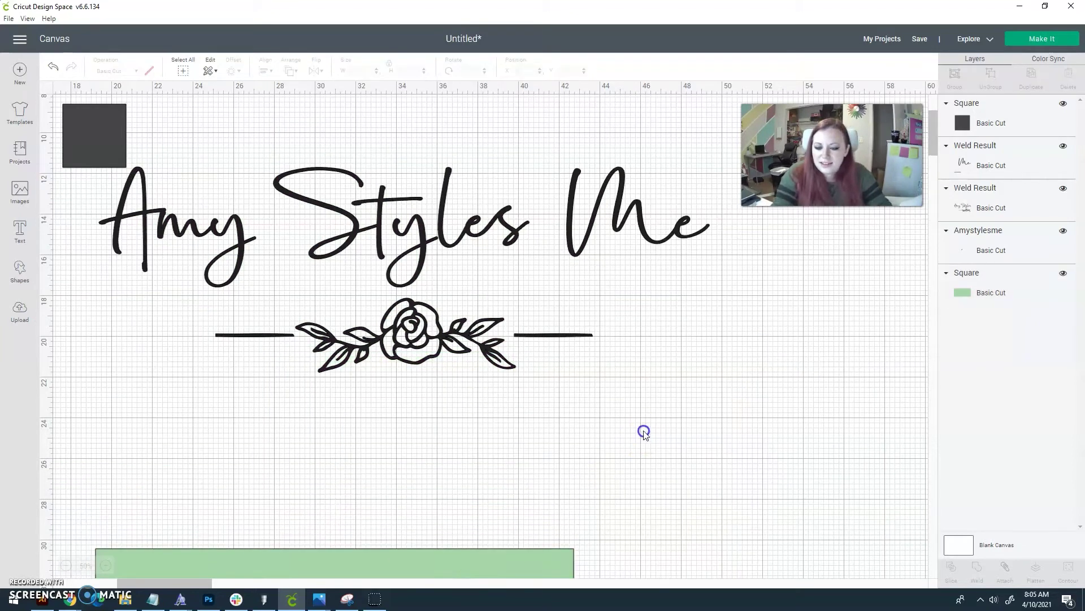
- Unlock the square's proportions, shape it into a vertical bar about 1.19 by 3.39 inches, and place it between the second and third words
left_click_drag(103, 125, 529, 159)
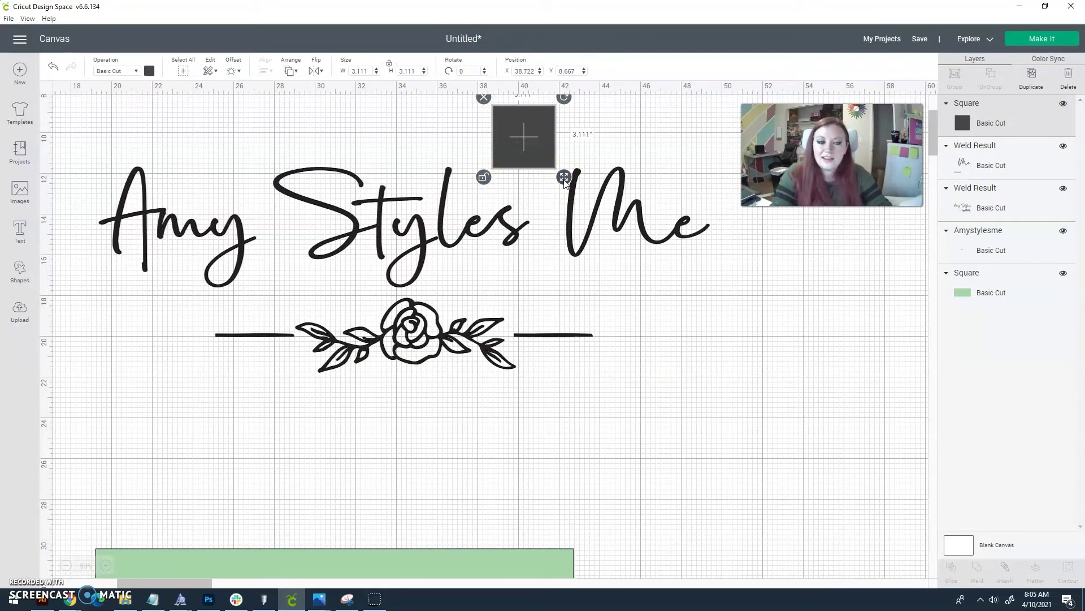
left_click(484, 178)
left_click_drag(563, 177, 531, 307)
- Duplicate the vertical bar, rotate the copy 90 degrees above the ornament's right side, and place another horizontal copy below the ornament
key("ctrl+d")
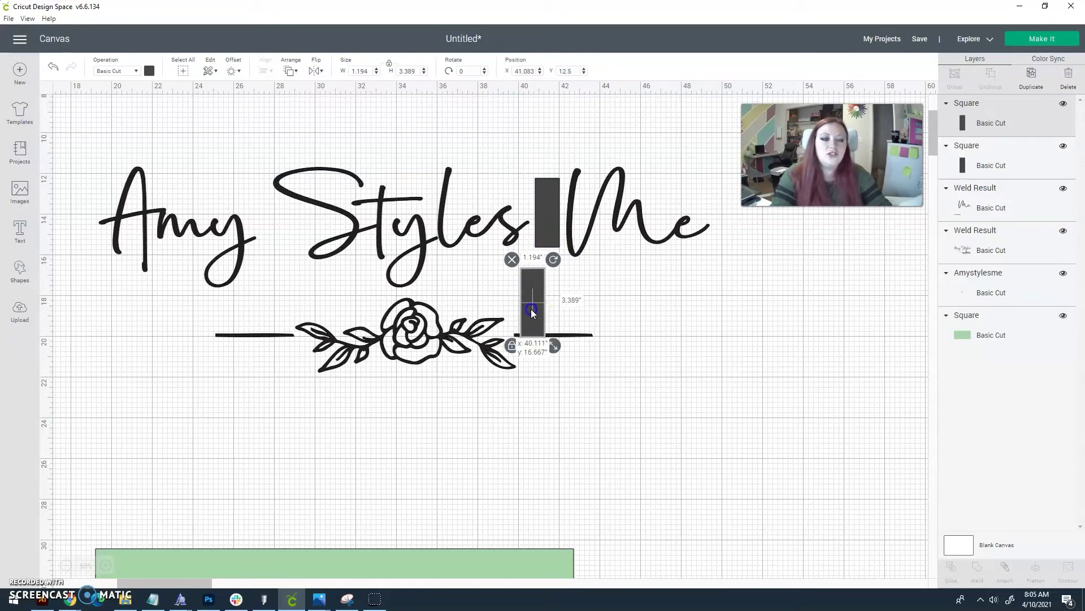
left_click_drag(563, 276, 528, 416)
key("ctrl+d")
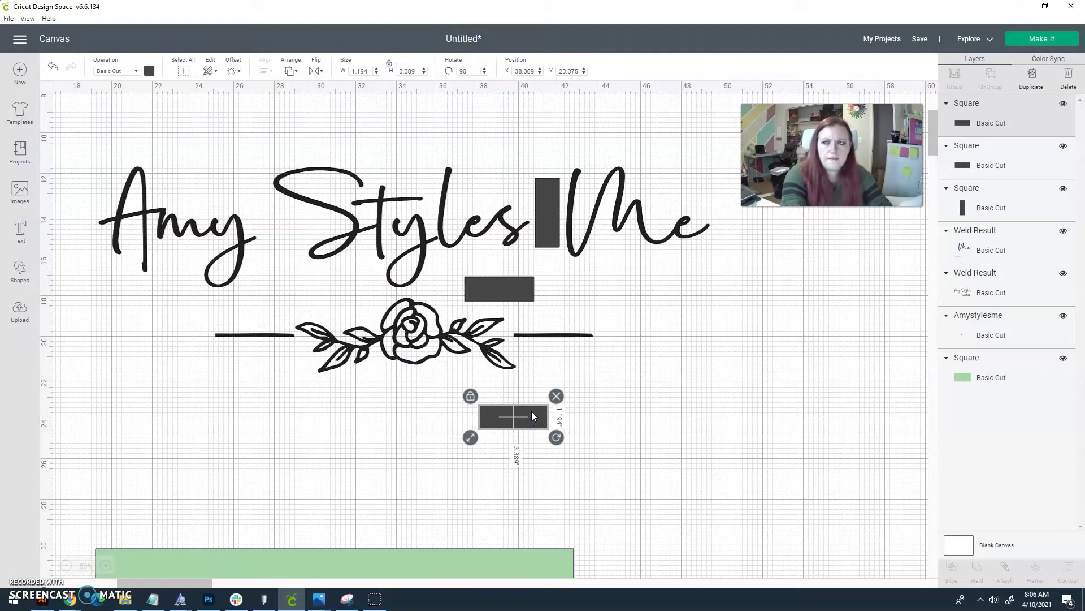
- Stretch the upper horizontal bar to about 7.25 by 1.26 inches, spanning the gap between the ornament and the right line
left_click(508, 291)
left_click_drag(508, 290, 600, 305)
left_click(692, 298)
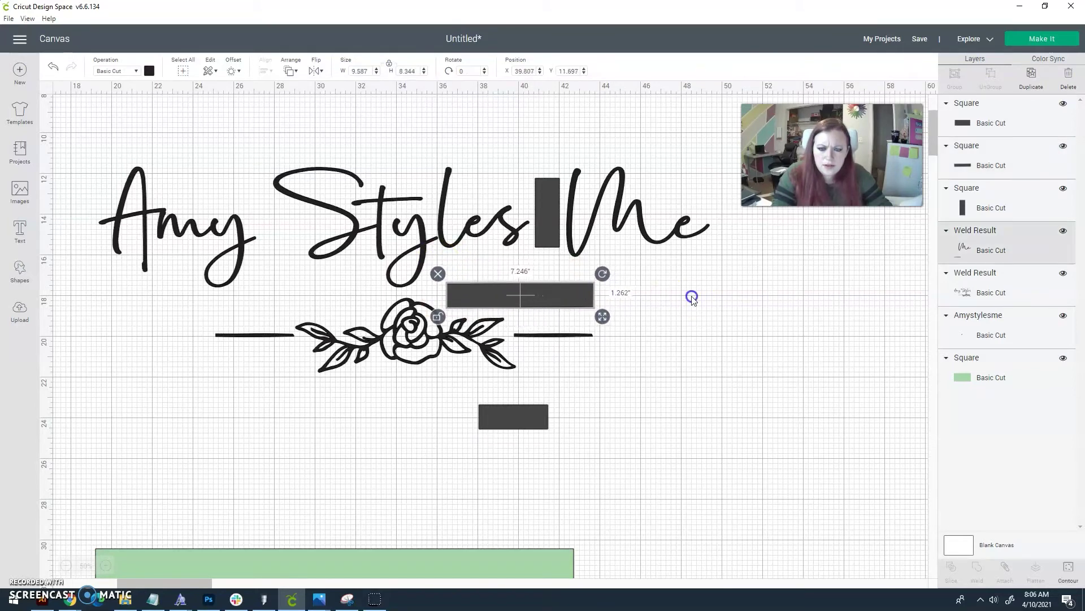
- Delete the spare horizontal bar below the ornament
left_click(525, 413)
key("Delete")
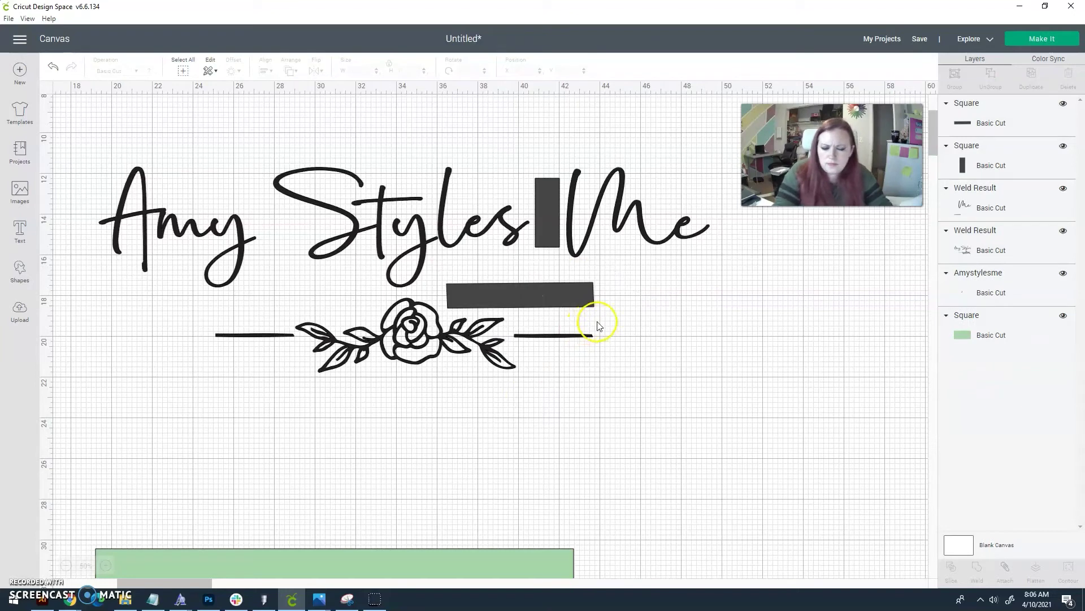
key("ctrl+z")
left_click(511, 429)
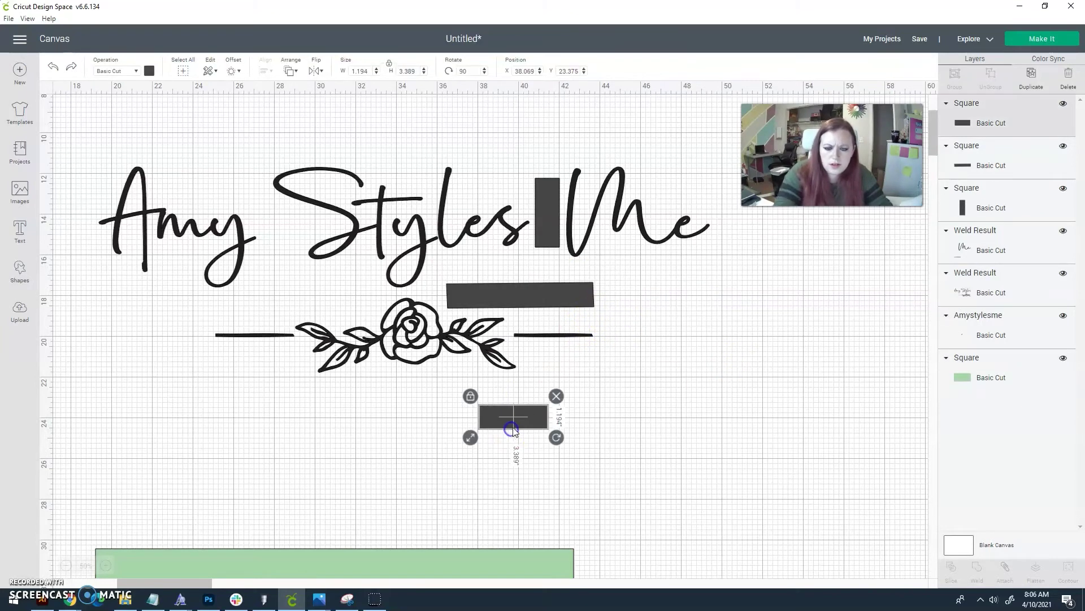
key("Delete")
- Change the color of the vertical and horizontal bars to blue
left_click(570, 217)
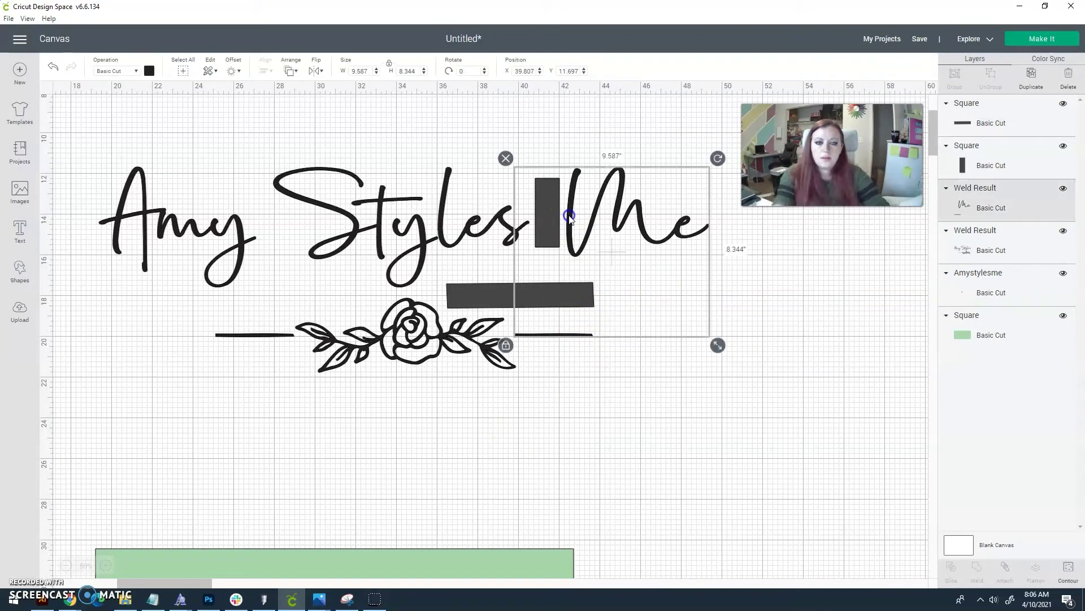
left_click(547, 226)
left_click(540, 294, "shift")
left_click(150, 72)
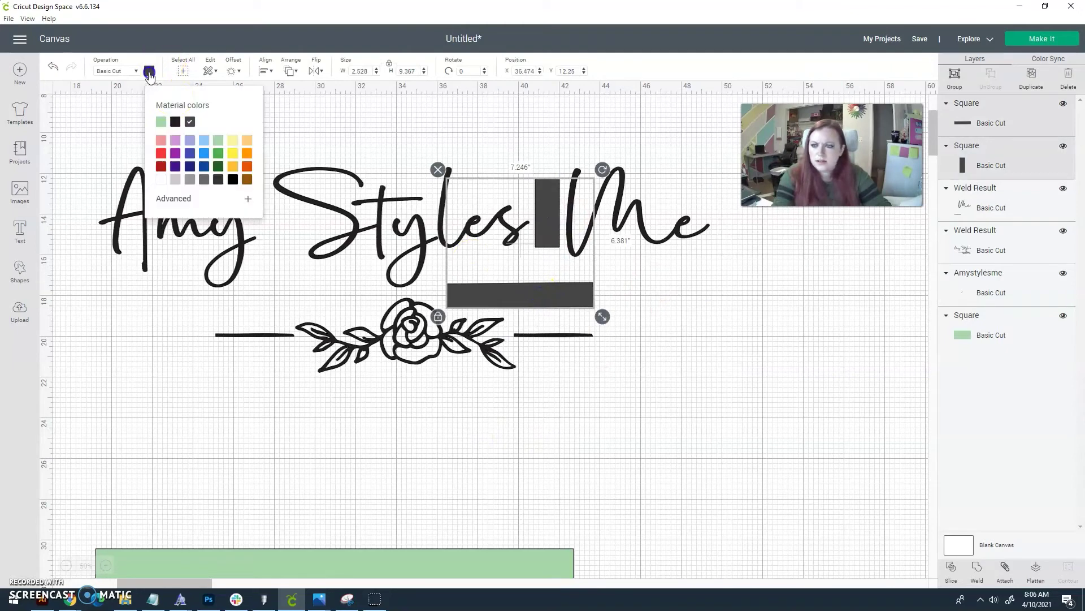
left_click(208, 158)
left_click(731, 374)
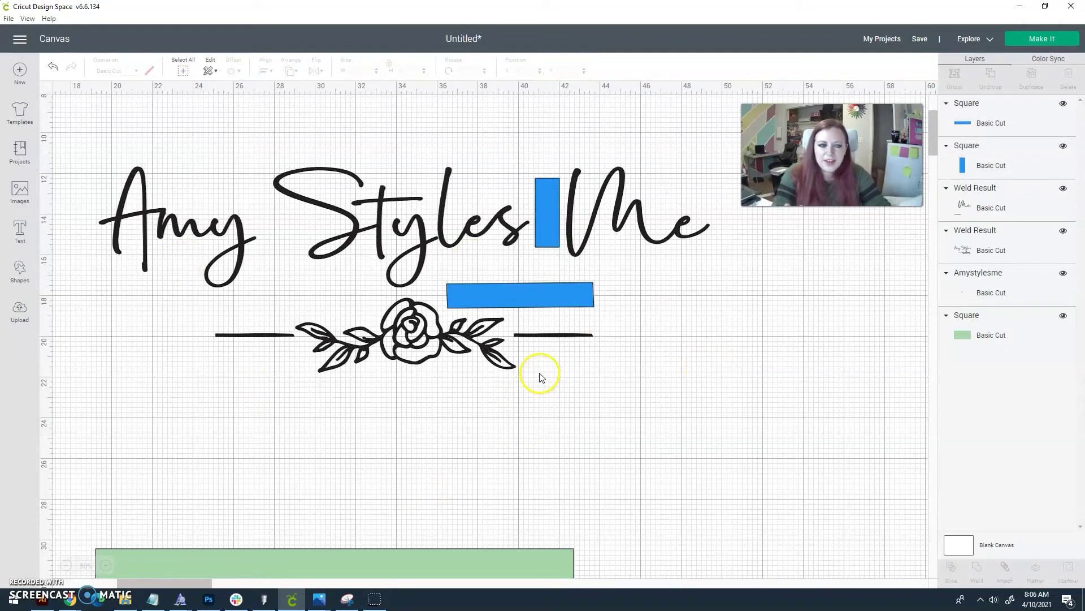
- Duplicate the vertical blue bar to the right of the design and enlarge the copy to 2.5 by 6.333 inches
left_click(557, 220)
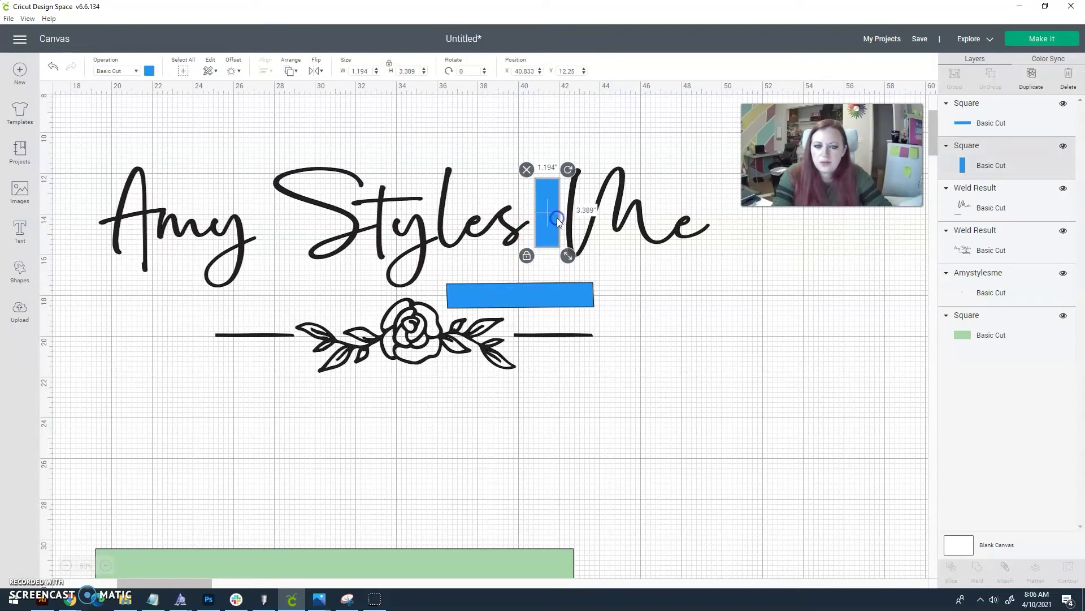
key("ctrl+d")
left_click_drag(551, 220, 745, 349)
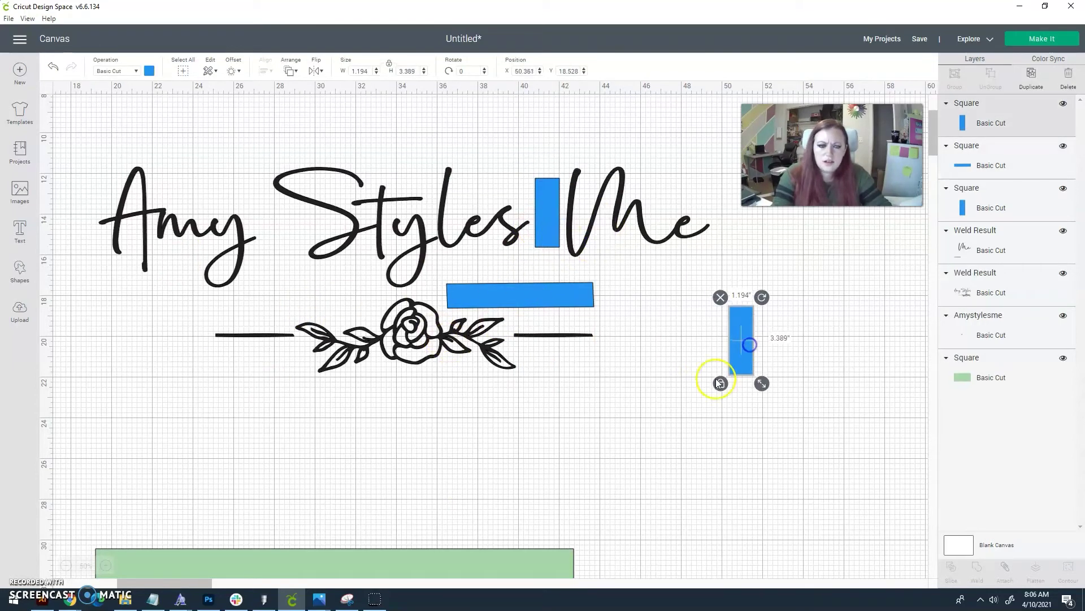
left_click_drag(766, 389, 793, 448)
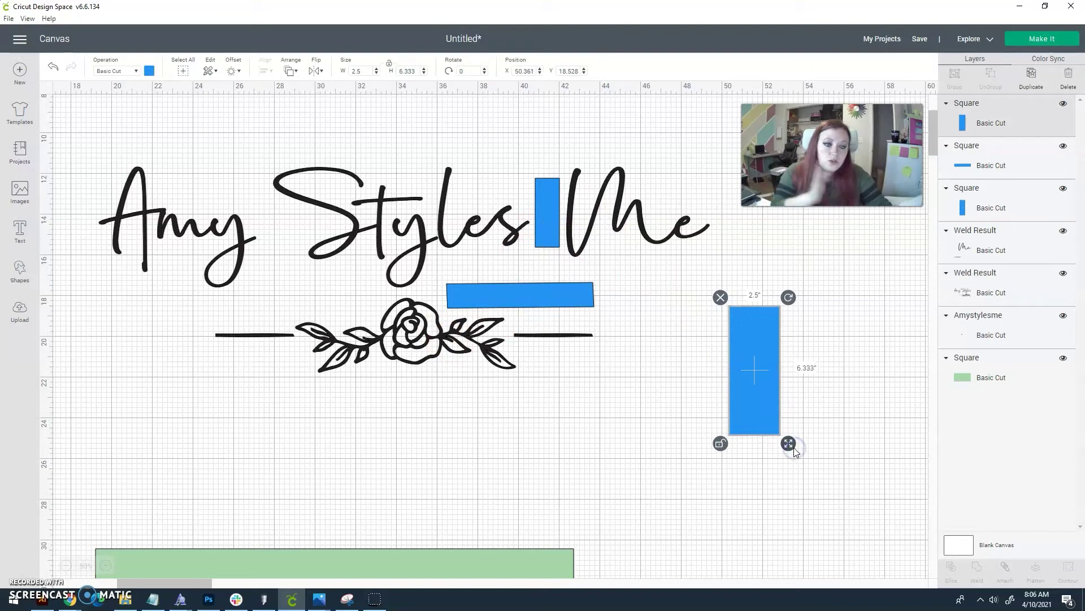
- Place the enlarged bar over the right half of the vertical blue bar and color it light purple
left_click_drag(771, 401, 582, 239)
left_click(149, 69)
left_click(200, 120)
left_click(529, 273)
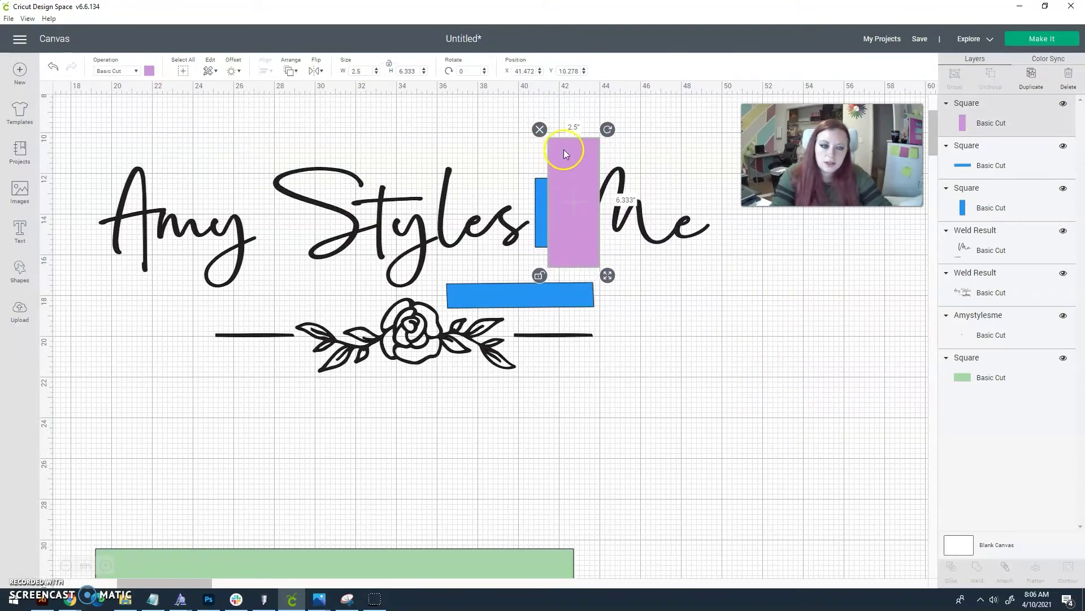
- Slice the vertical blue bar with the light purple rectangle and delete the large purple leftover
left_click(543, 196, "shift")
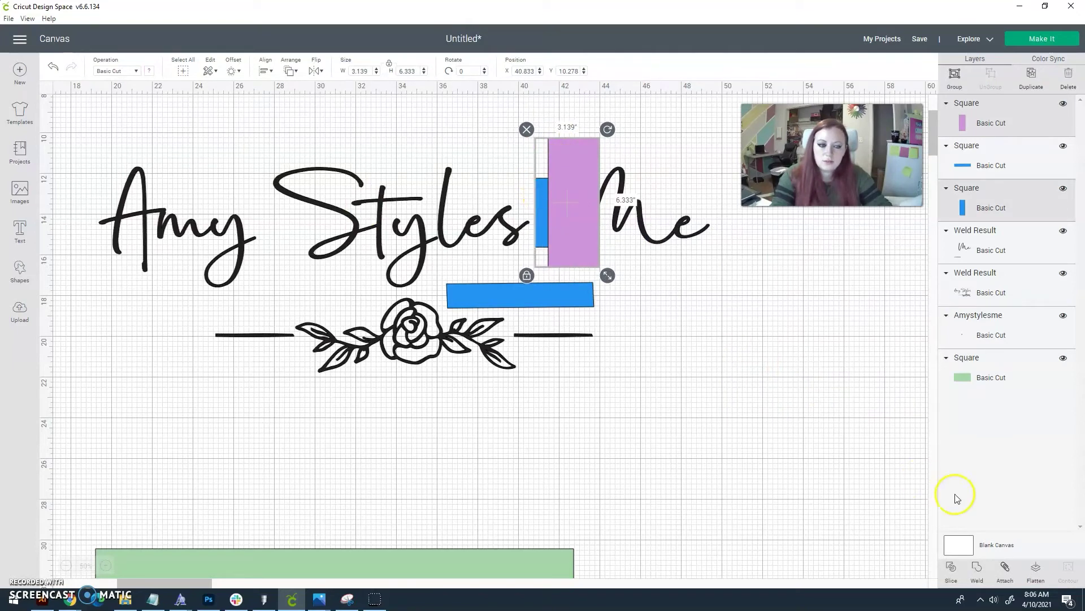
left_click(958, 574)
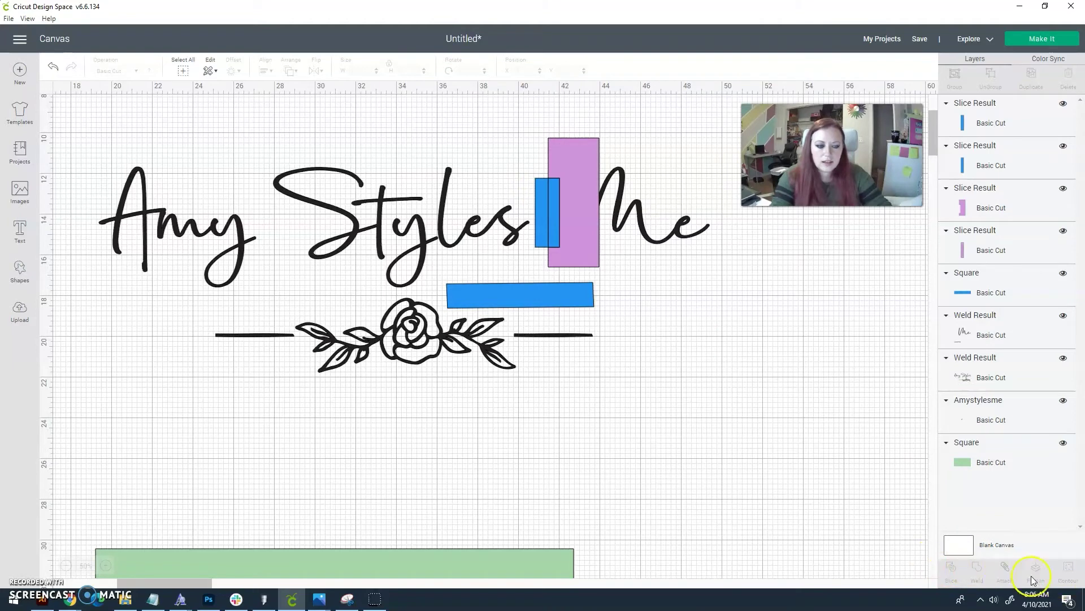
left_click(629, 324)
left_click(565, 143)
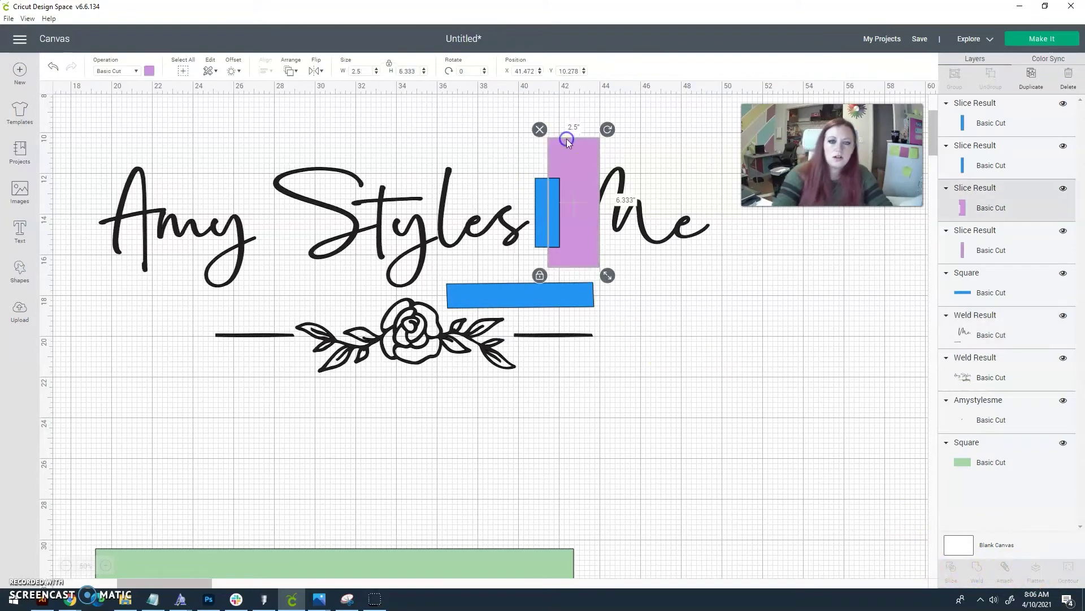
key("Delete")
- Weld the right half of the sliced blue bar to the Me section and move that section to the right
left_click(553, 214)
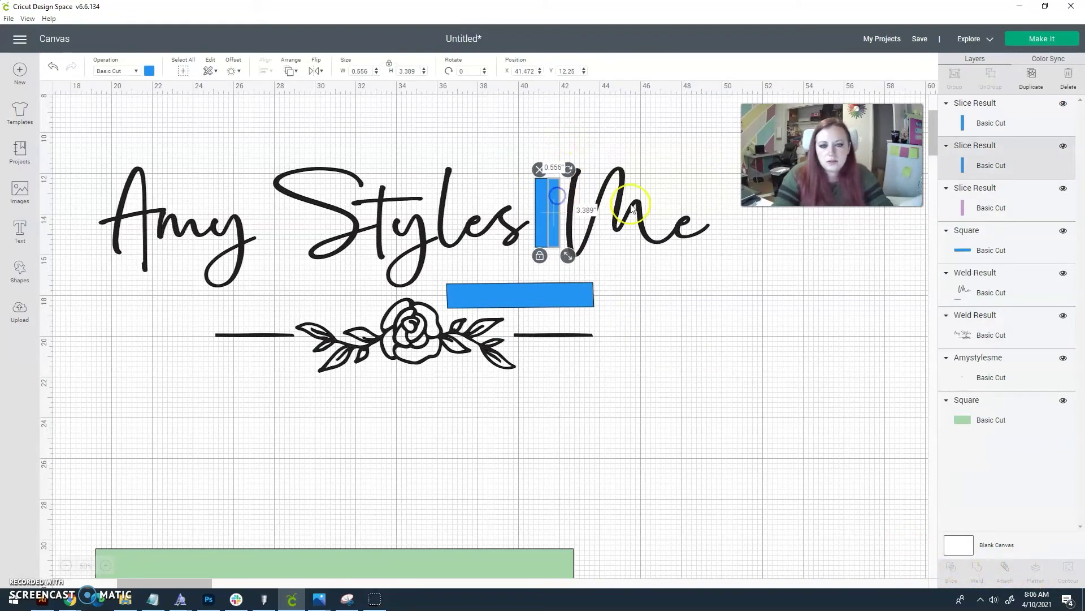
left_click(632, 207)
right_click(632, 207)
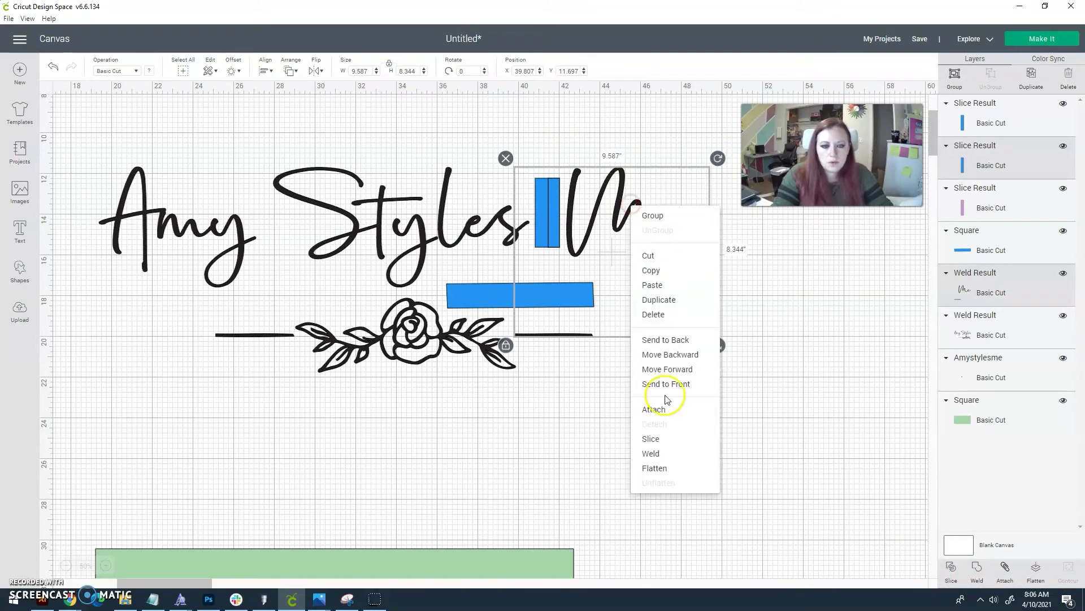
left_click(676, 453)
left_click_drag(581, 237, 670, 223)
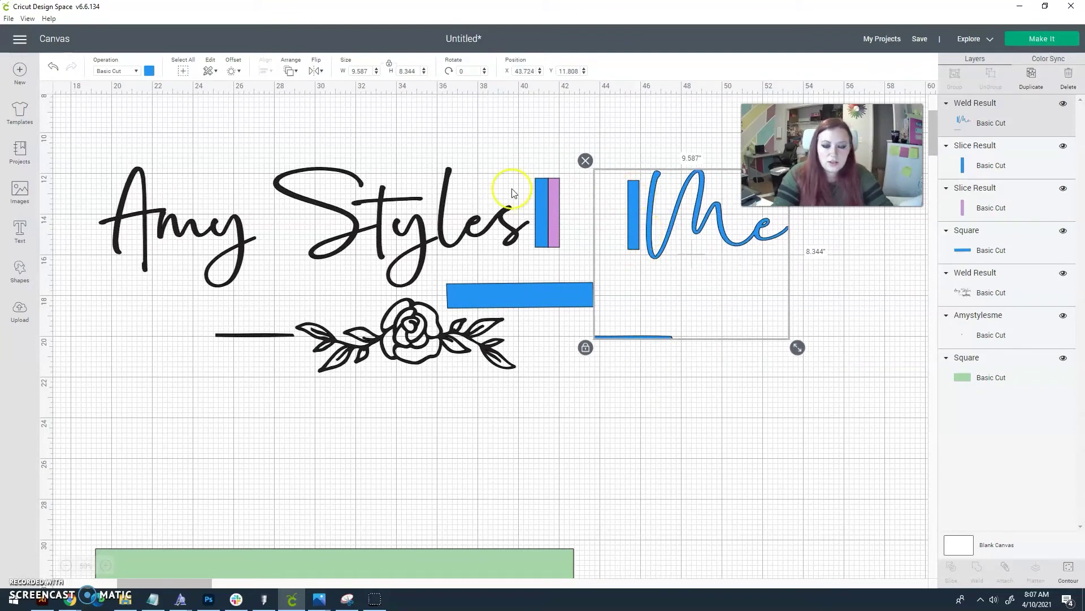
- Weld the left half of the sliced bar to the first two words and move that section to the left
left_click(543, 215)
left_click(492, 224)
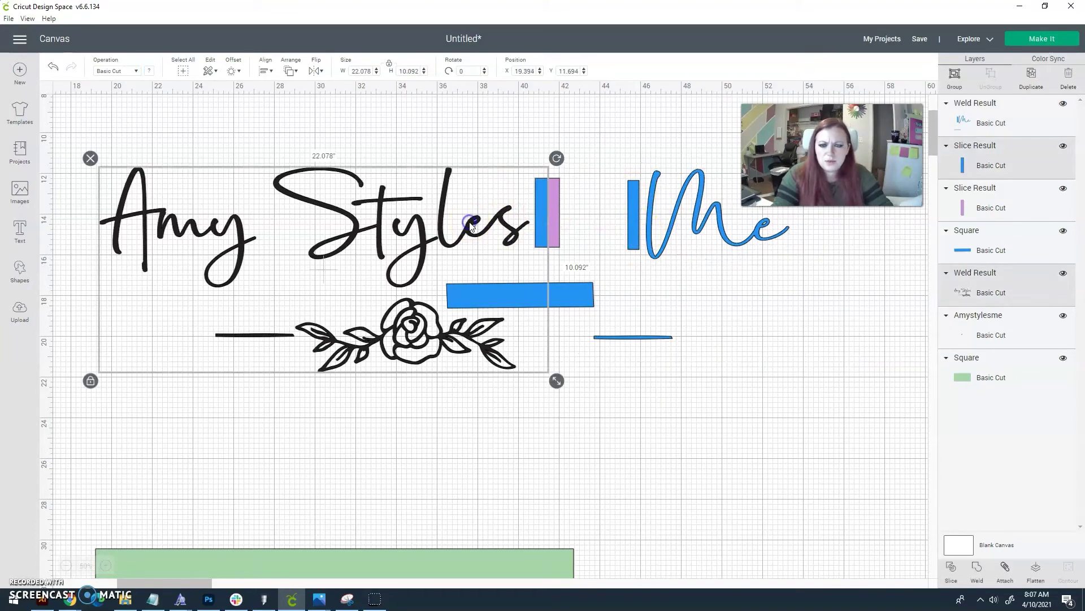
right_click(471, 221)
left_click(507, 469)
left_click_drag(483, 213, 446, 252)
- Delete the purple strip and bring the two welded sections together so their half bars meet edge to edge
left_click(548, 226)
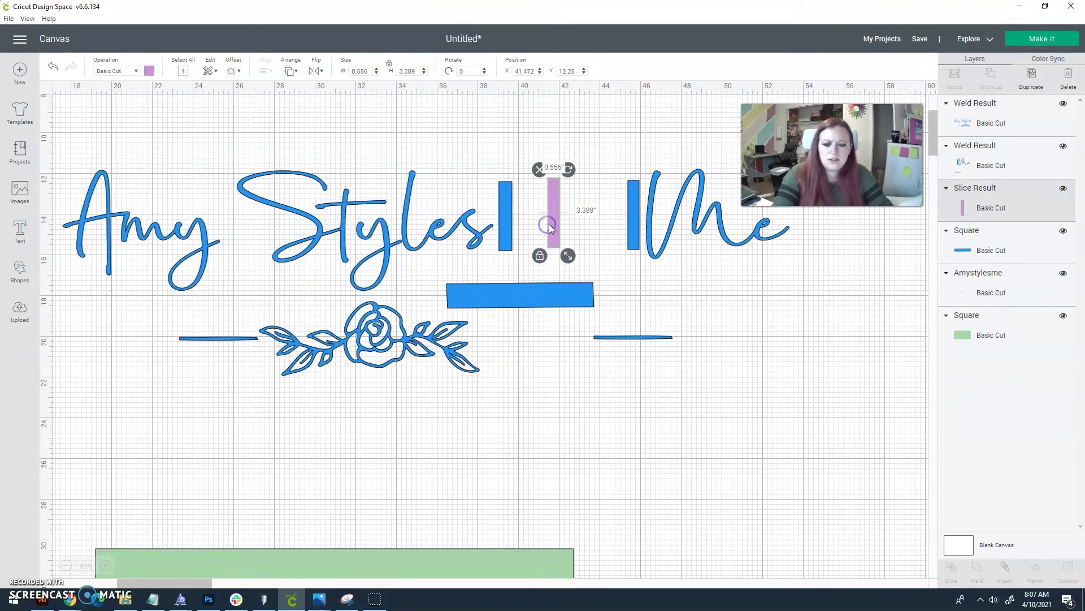
key("Delete")
left_click_drag(408, 243, 432, 247)
left_click_drag(664, 237, 570, 237)
left_click(771, 298)
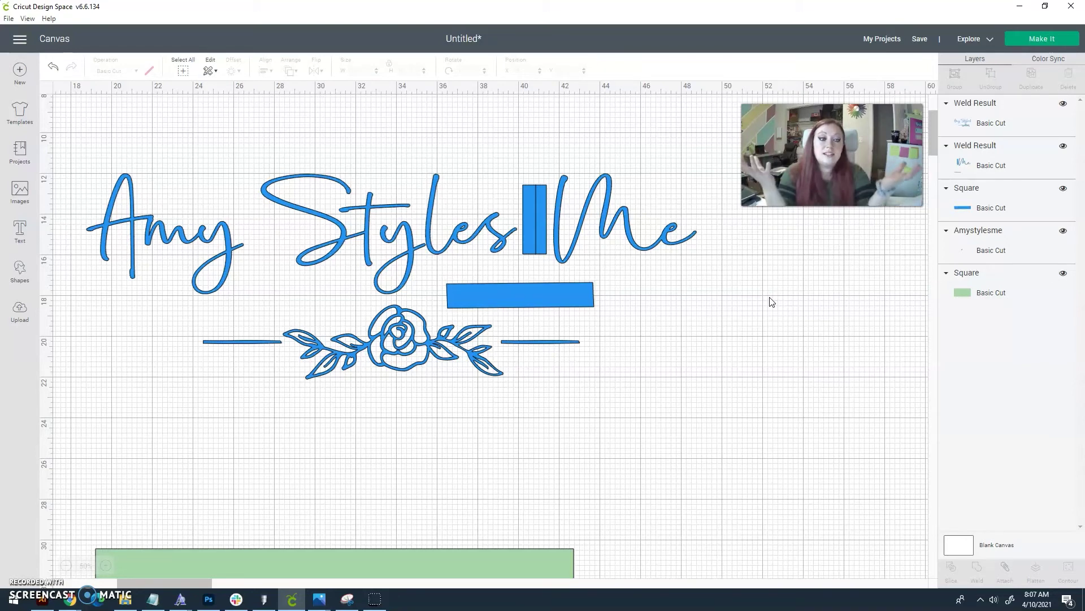
left_click(579, 292)
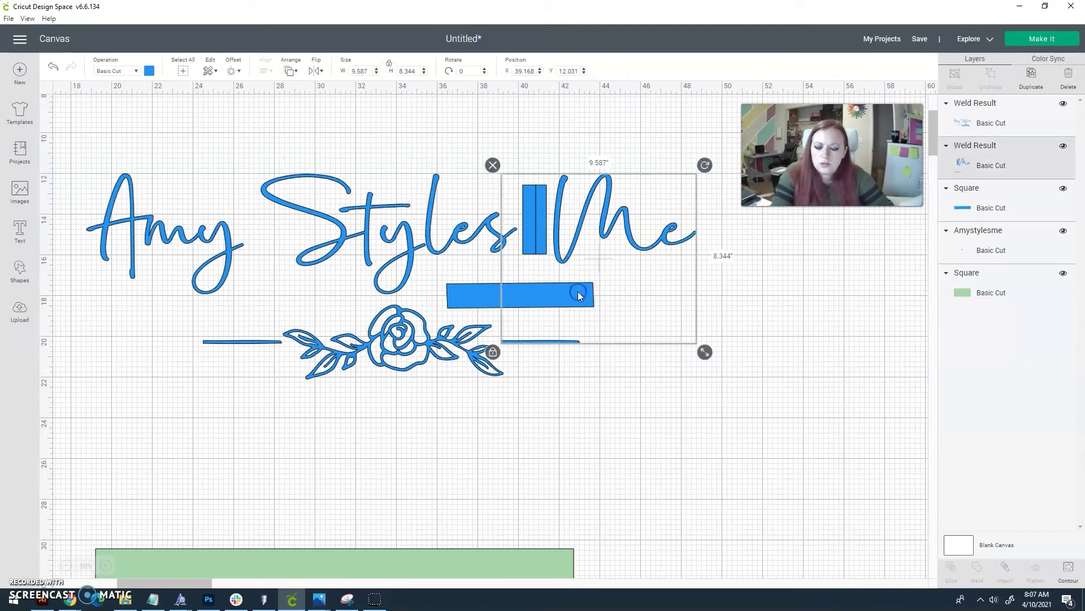
left_click(461, 299)
left_click(544, 308)
left_click(730, 457)
- Insert a square over the right part of the horizontal blue bar and stretch it freely to about 4.78 by 3.19 inches
left_click(20, 270)
left_click(67, 194)
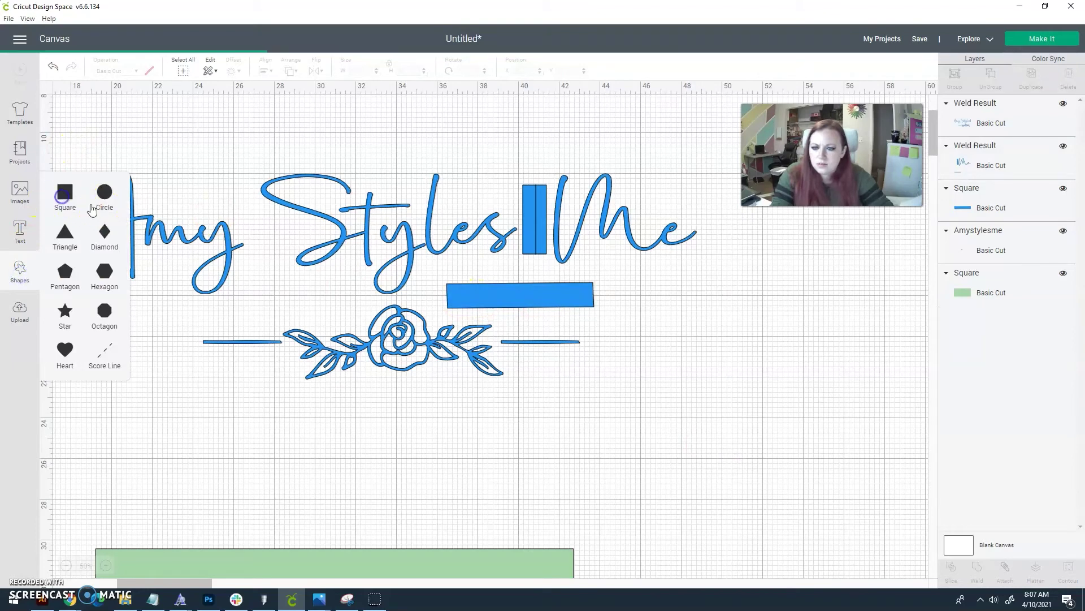
left_click_drag(104, 146, 565, 289)
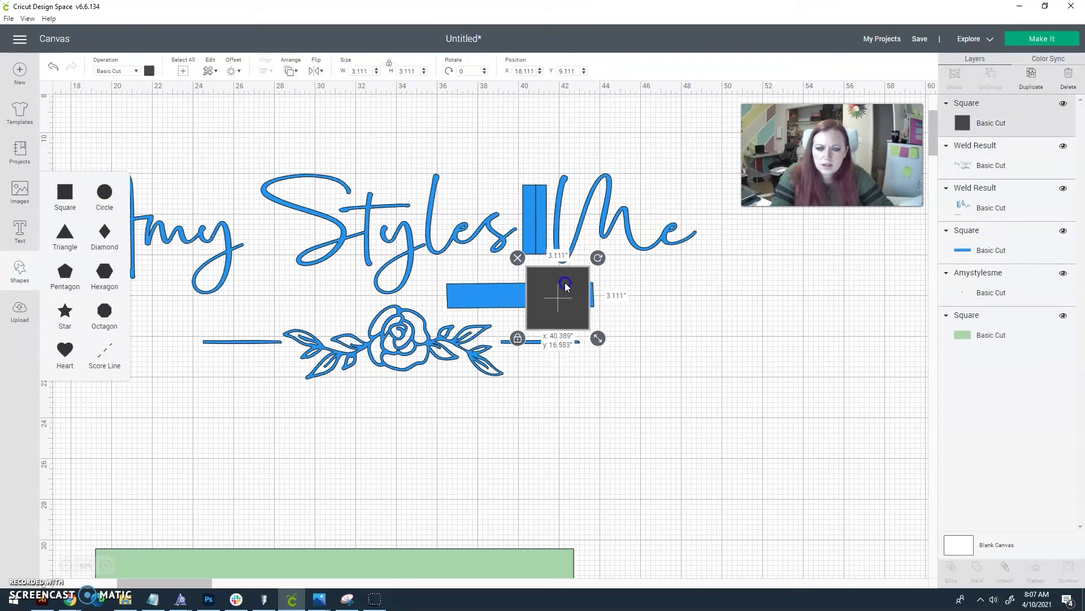
left_click(516, 338)
left_click_drag(598, 338, 632, 340)
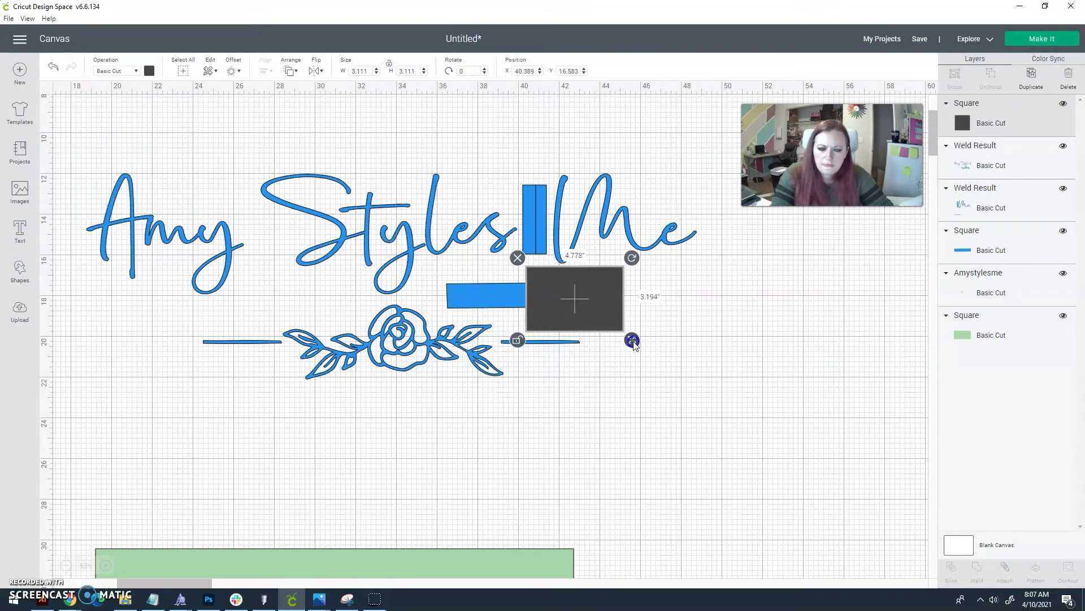
- Move the dark square aside and resize the horizontal blue bar freely to about 4.08 by 1.74 inches
left_click(469, 297)
left_click_drag(601, 302, 791, 495)
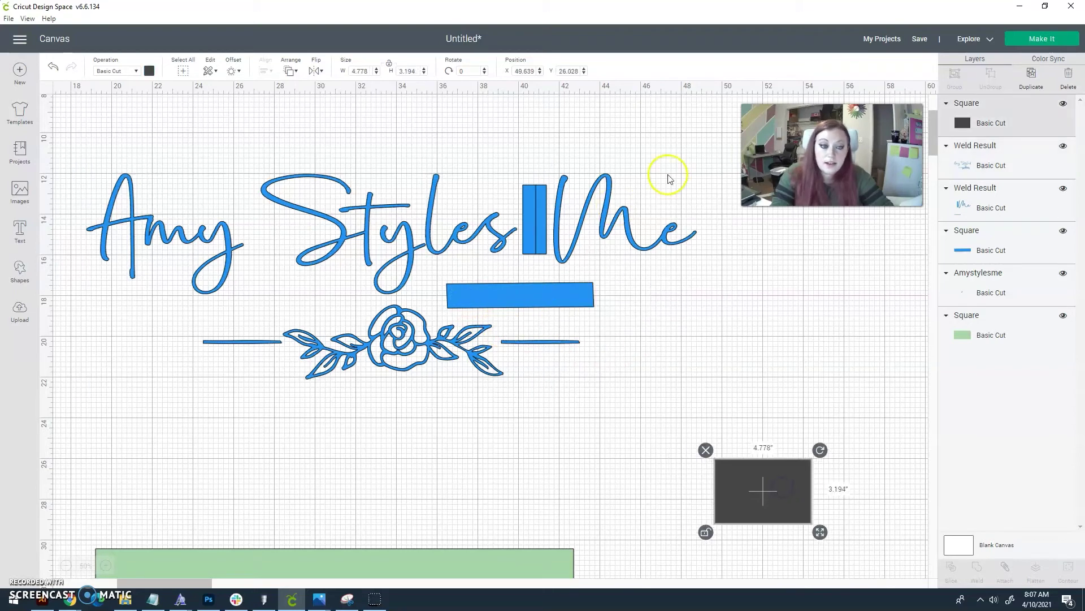
left_click_drag(733, 246, 409, 170)
scroll(554, 193, "down", 3)
left_click(555, 201)
left_click(535, 305)
left_click_drag(535, 305, 546, 380)
left_click(420, 415)
left_click(464, 435)
left_click_drag(653, 397, 520, 222)
left_click(676, 339)
scroll(698, 492, "up", 3)
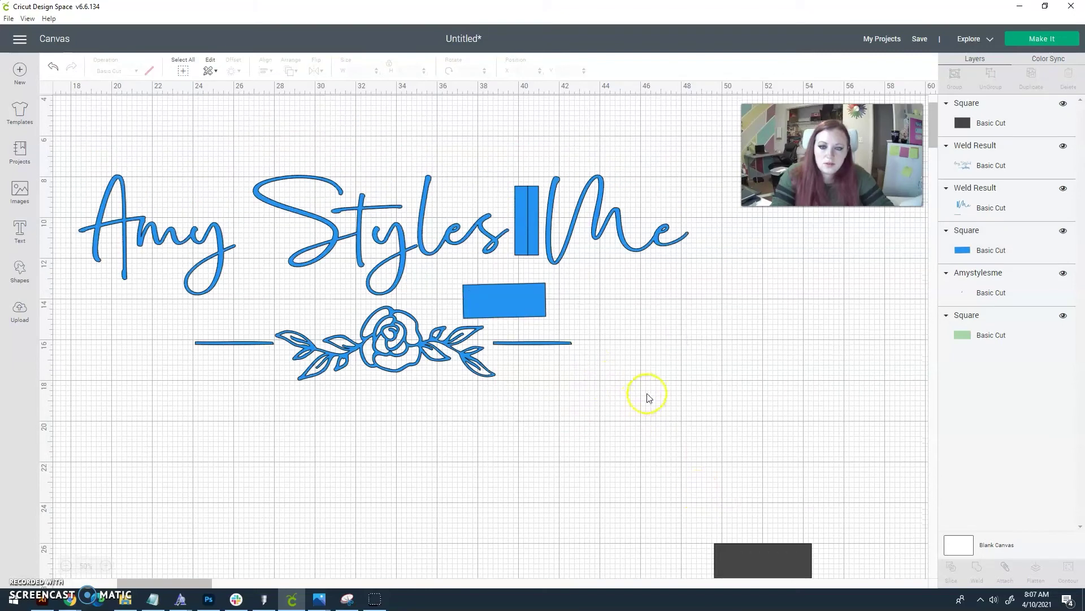
- Place the dark square over the right half of the blue bar and hide both welded sections
left_click_drag(785, 566, 574, 291)
left_click(490, 302, "shift")
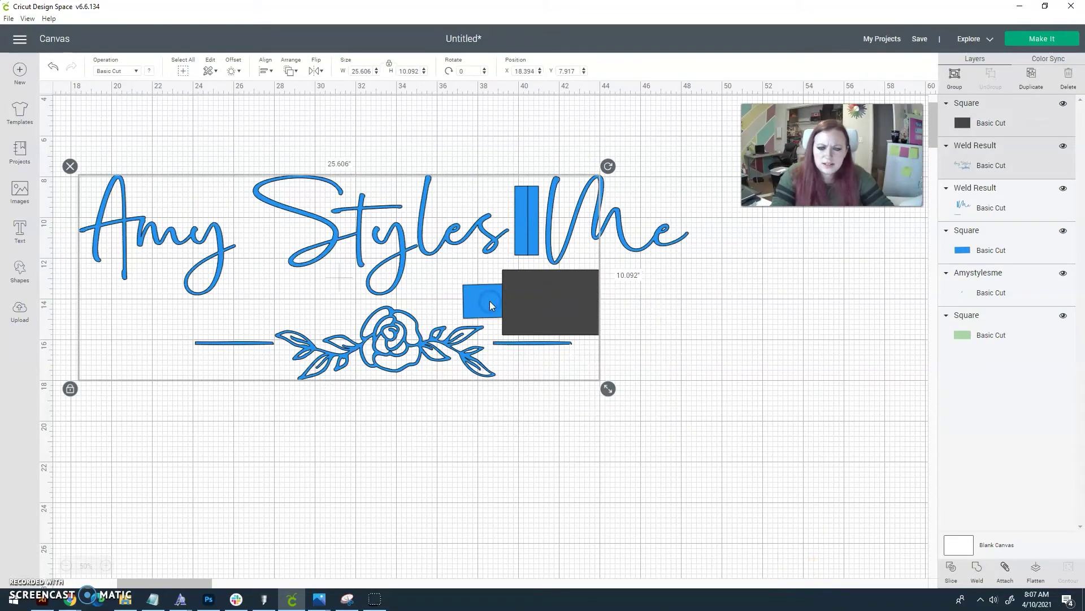
left_click(1064, 148)
left_click(1064, 189)
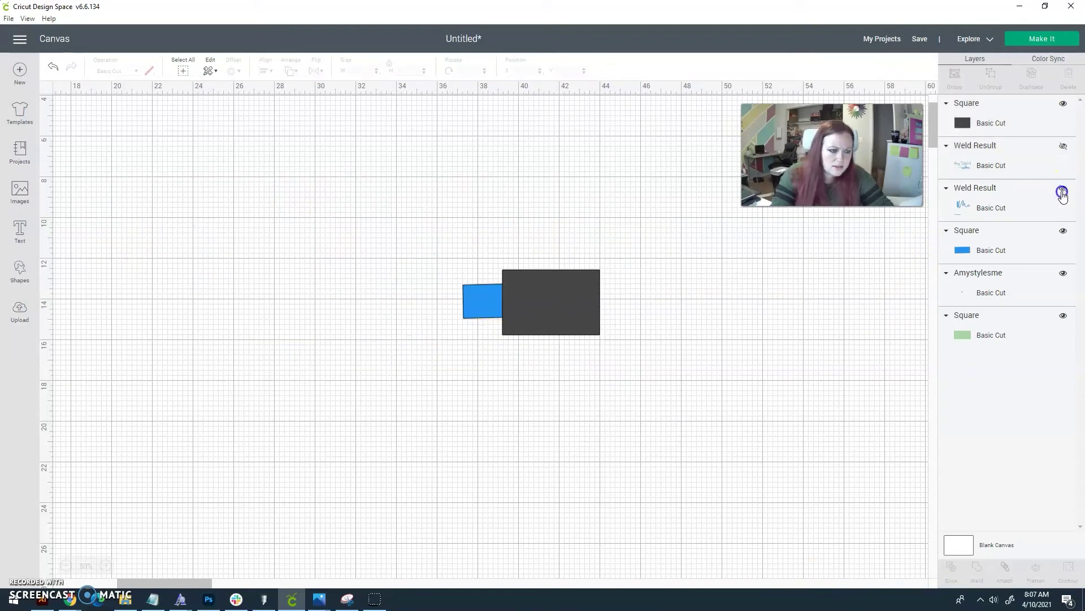
- Slice the blue bar with the dark square and delete the two dark slice pieces
left_click_drag(764, 390, 493, 306)
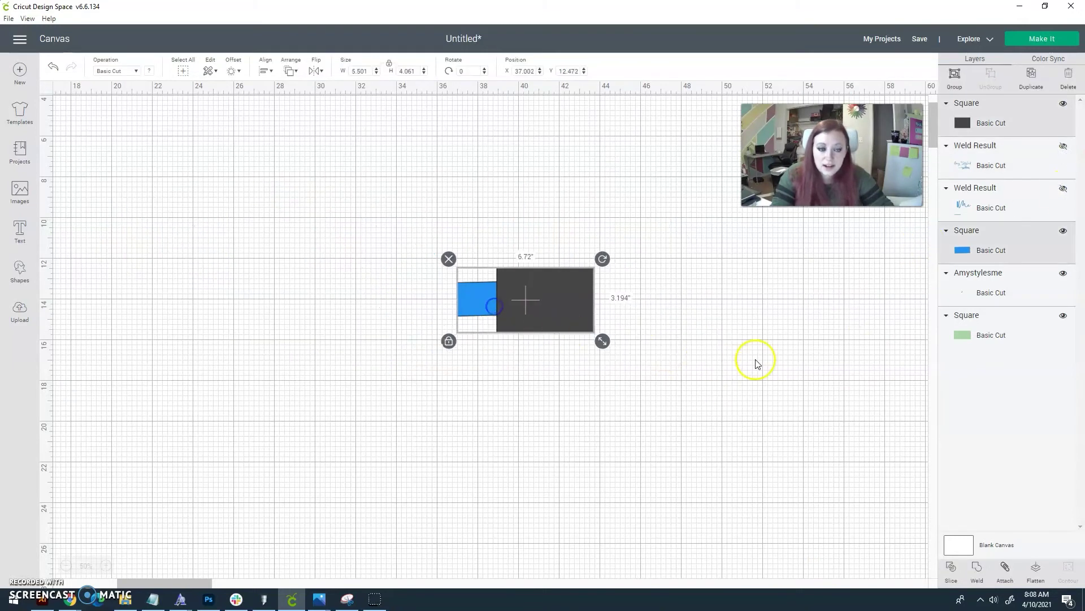
left_click(800, 377)
left_click_drag(620, 407, 439, 281)
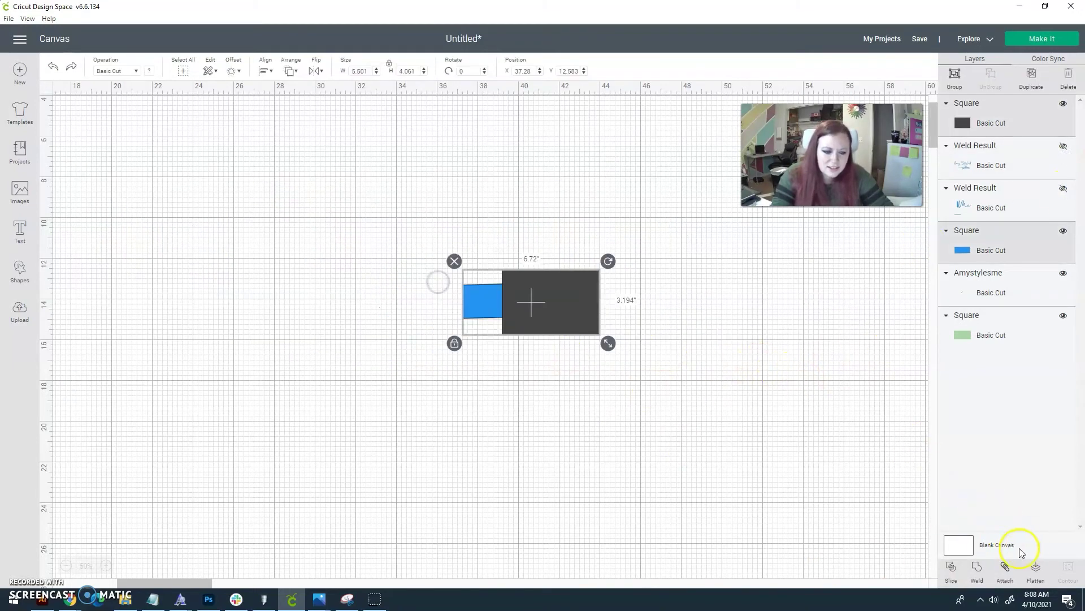
left_click(951, 572)
left_click(576, 301)
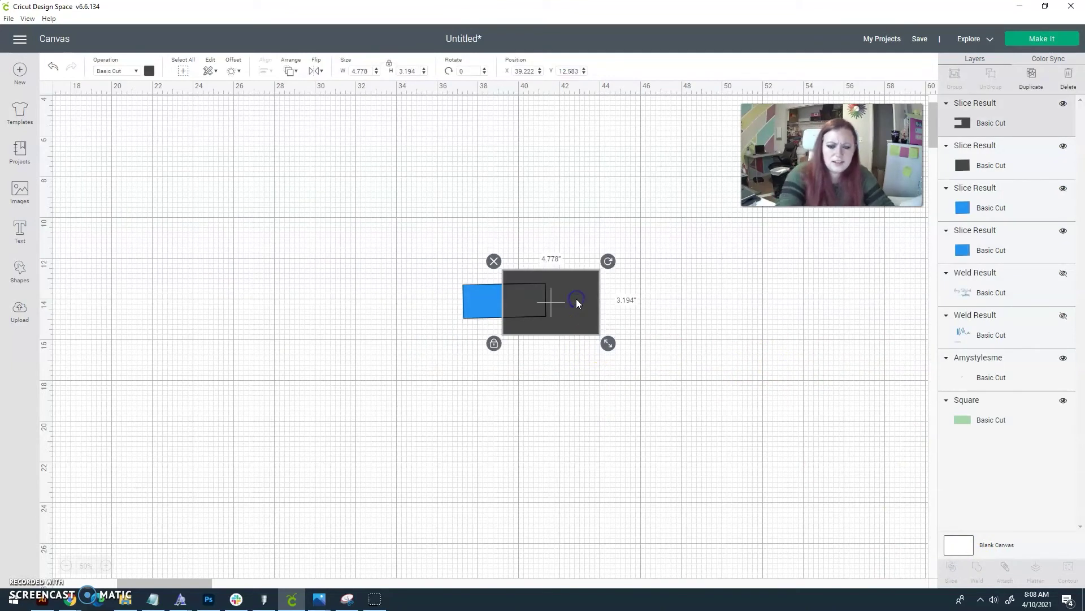
key("Delete")
left_click(539, 302)
key("Delete")
left_click(477, 307)
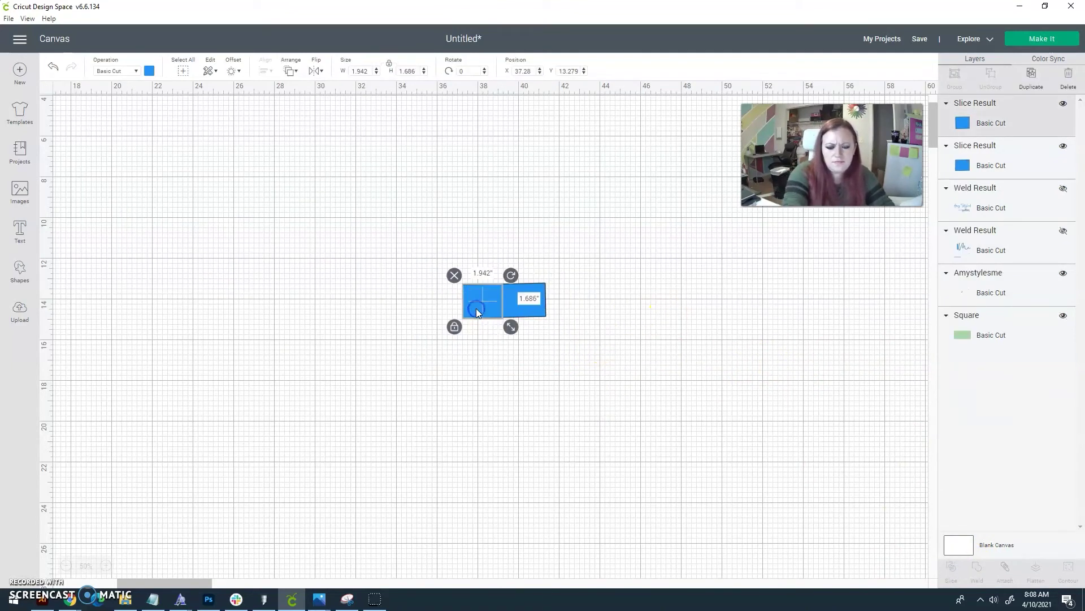
key("Delete")
key("ctrl+z")
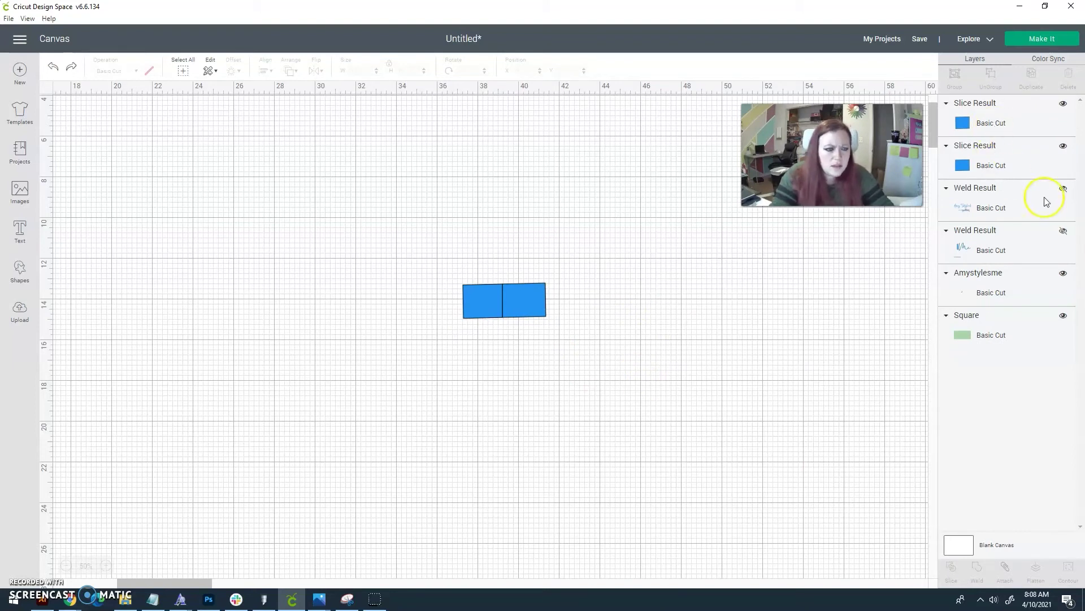
- Show both welded sections again and nudge the two blue bar halves together slightly to the right
left_click(1063, 187)
left_click(1062, 232)
left_click_drag(705, 418, 537, 309)
left_click(534, 305)
left_click(487, 302, "shift")
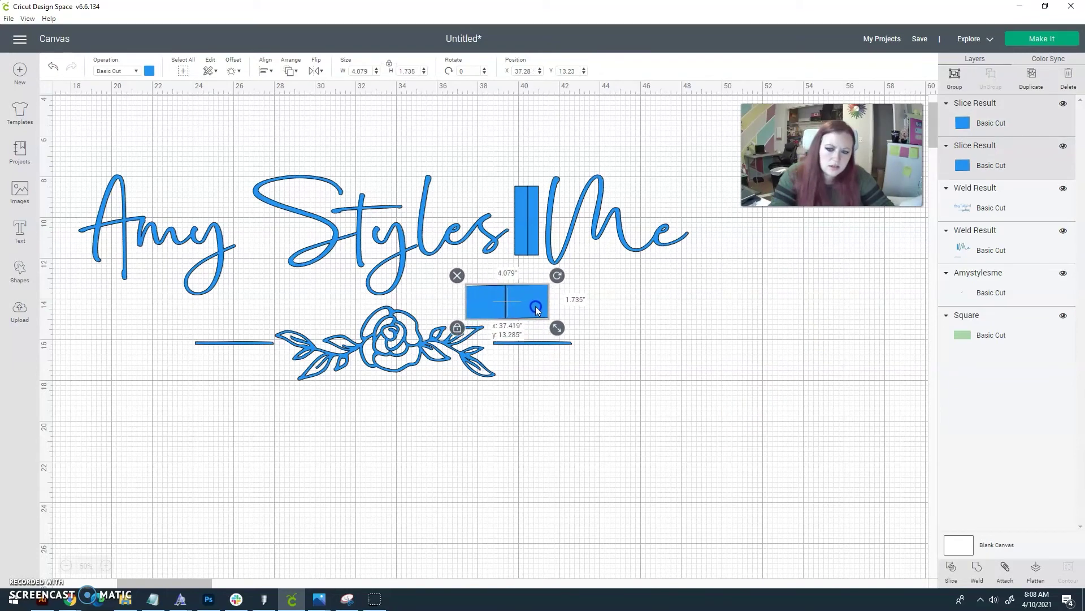
- Weld the right half of the lower blue bar to the Me section and move that section to the right
left_click(719, 311)
left_click(530, 296)
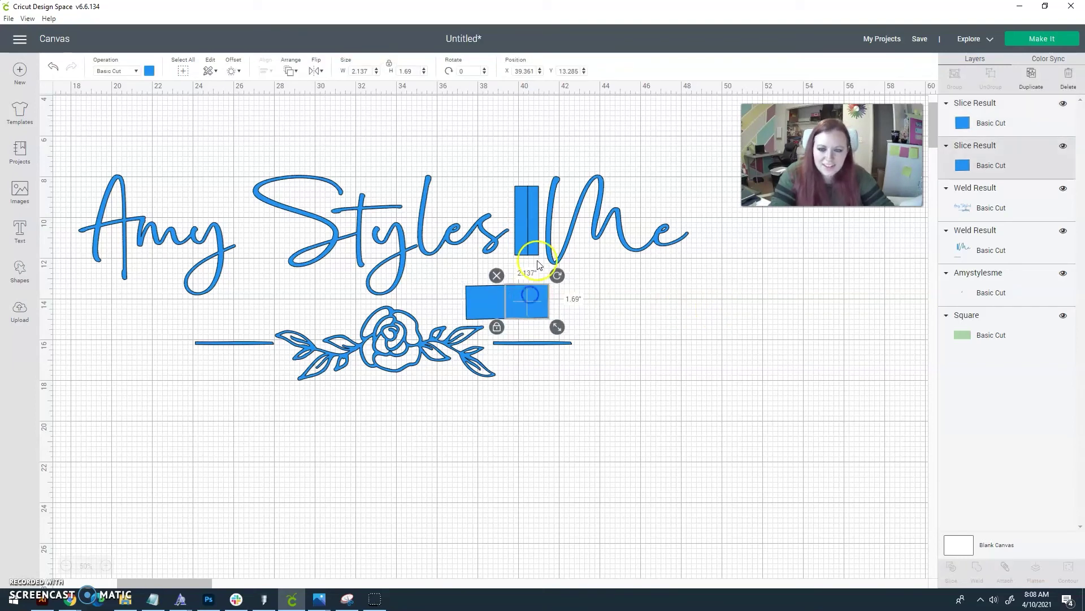
left_click(540, 233)
right_click(562, 237)
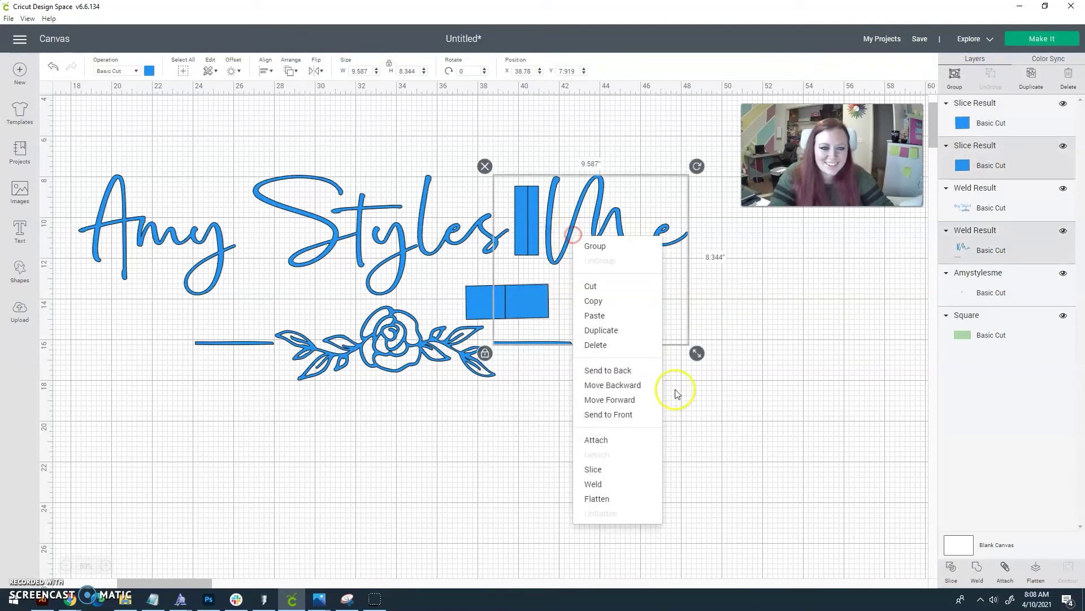
left_click(600, 482)
left_click_drag(571, 273, 644, 275)
- Weld the left half of the lower bar to the section with the first two words and move it to the left
left_click_drag(535, 143, 347, 389)
right_click(523, 239)
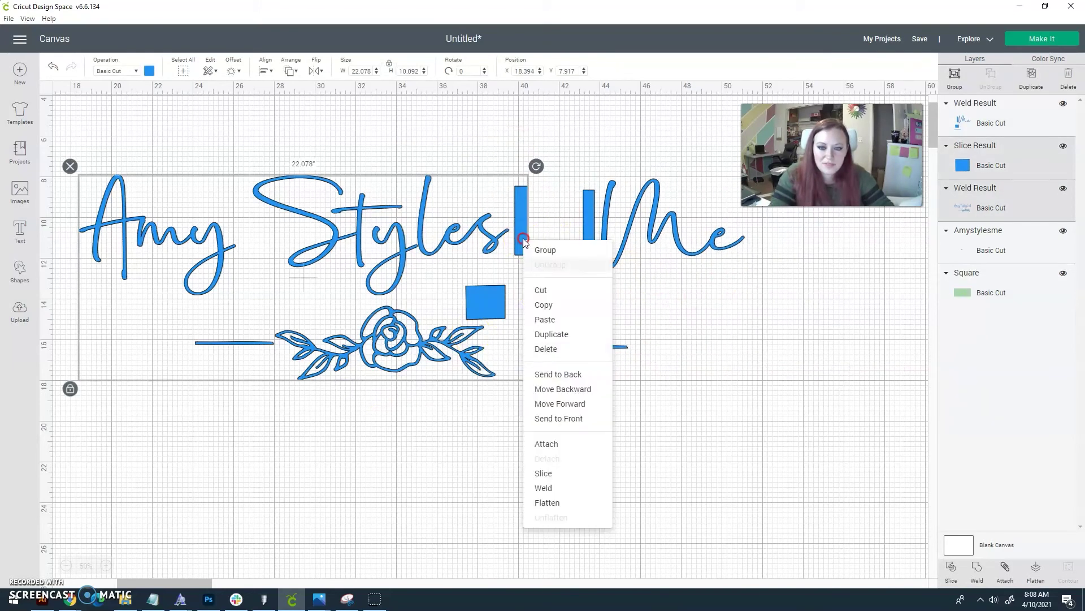
left_click(548, 487)
left_click_drag(461, 288, 411, 250)
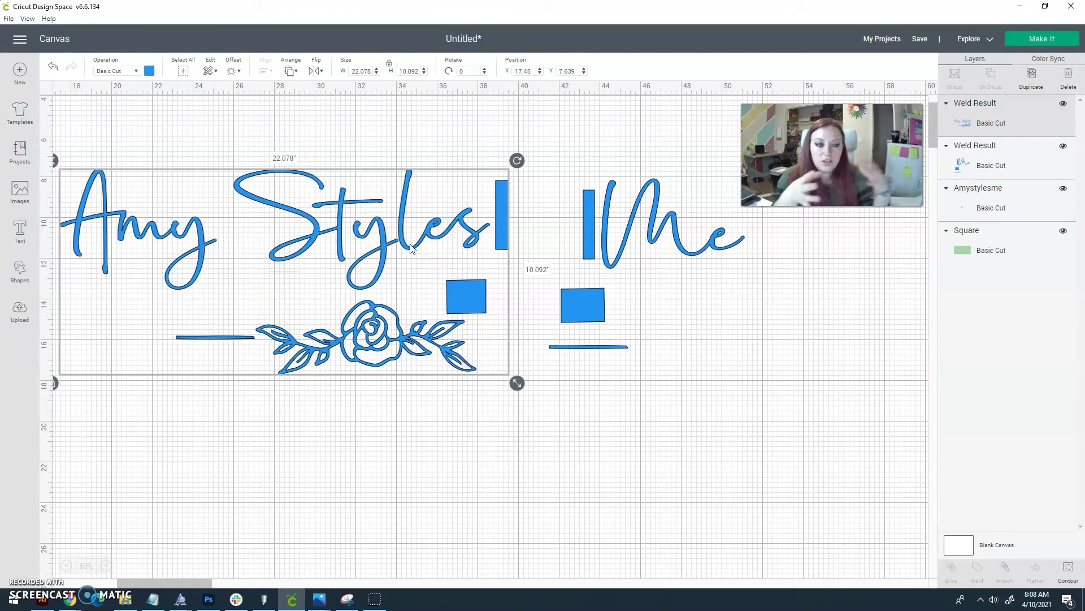
- Delete the leftover lettering fragment layer and the green square
left_click(1029, 195)
key("Delete")
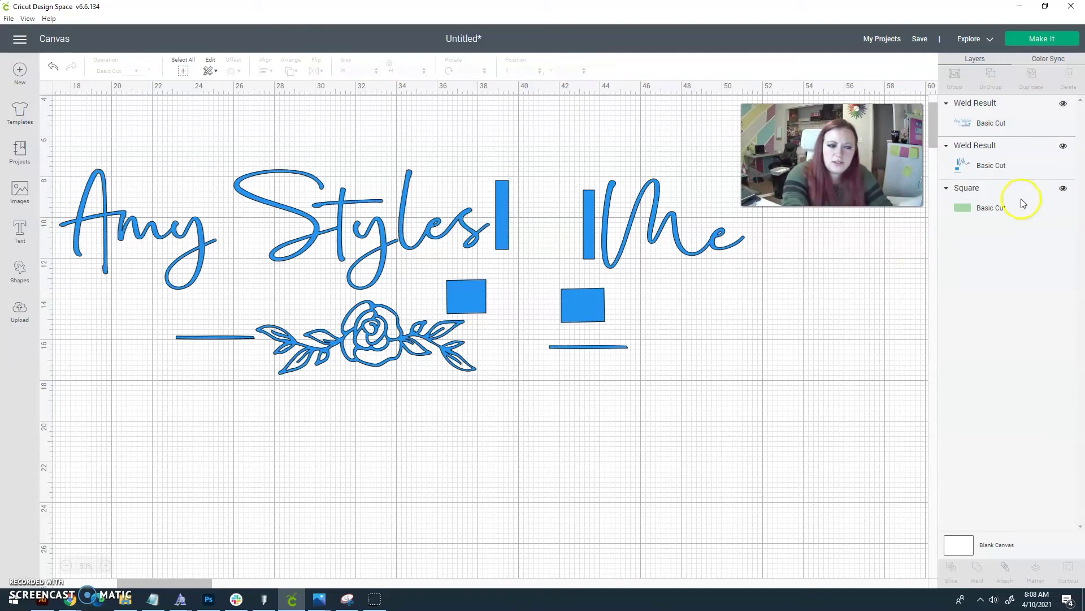
left_click(997, 185)
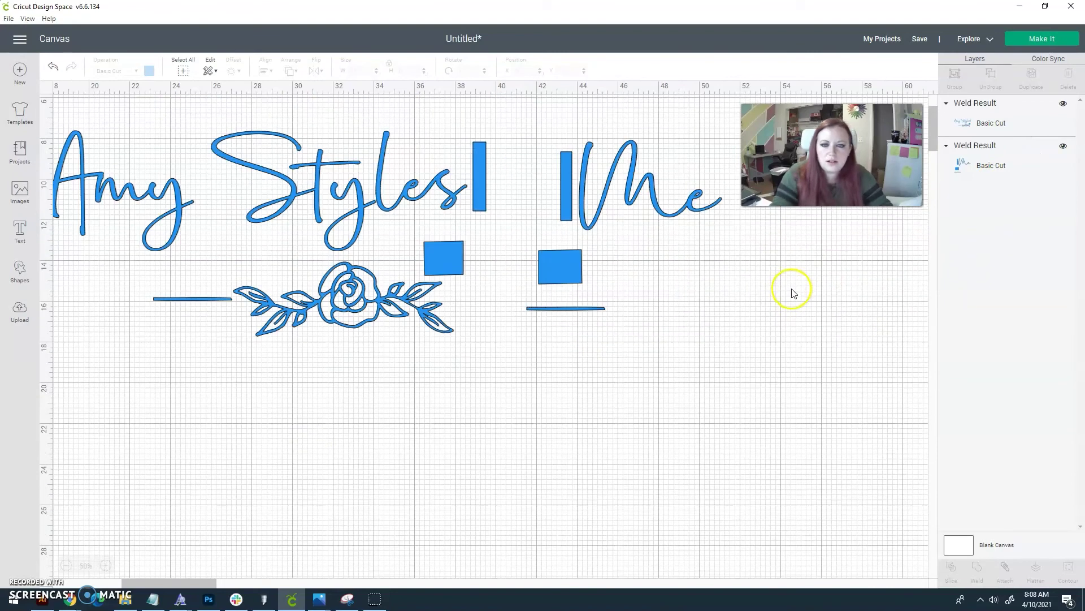
- Preview both cutting mats to check how each section fits, then cancel back to the canvas
left_click(1036, 39)
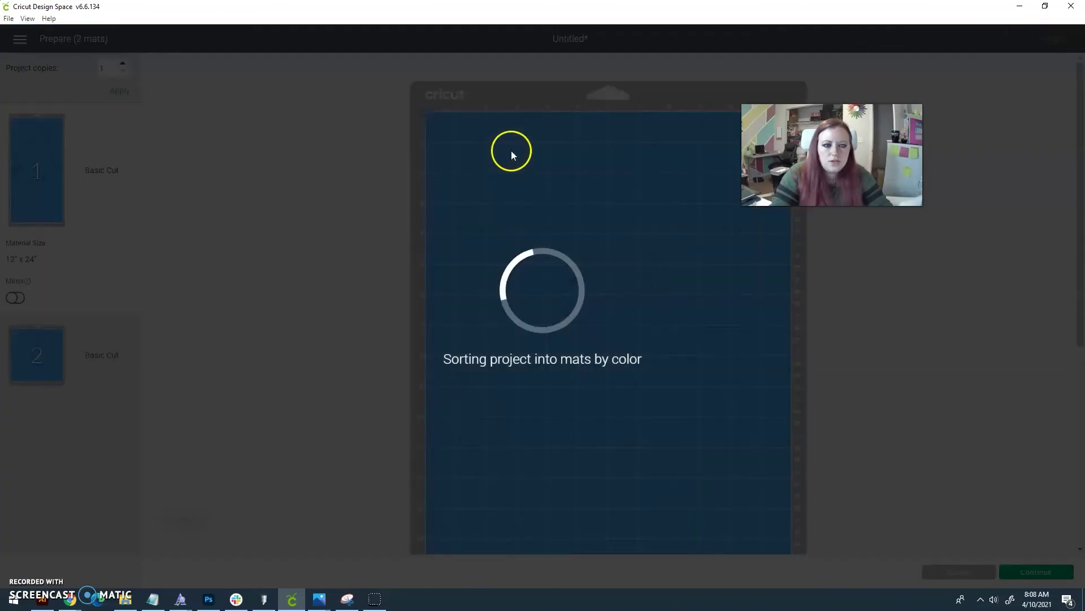
scroll(595, 259, "down", 6)
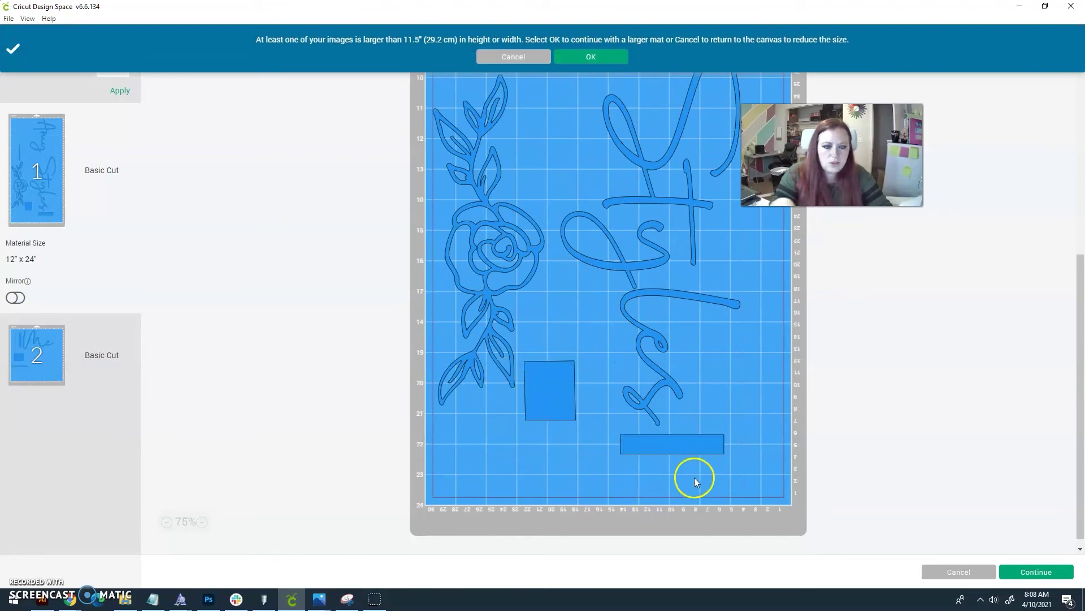
left_click(42, 367)
scroll(560, 232, "up", 1)
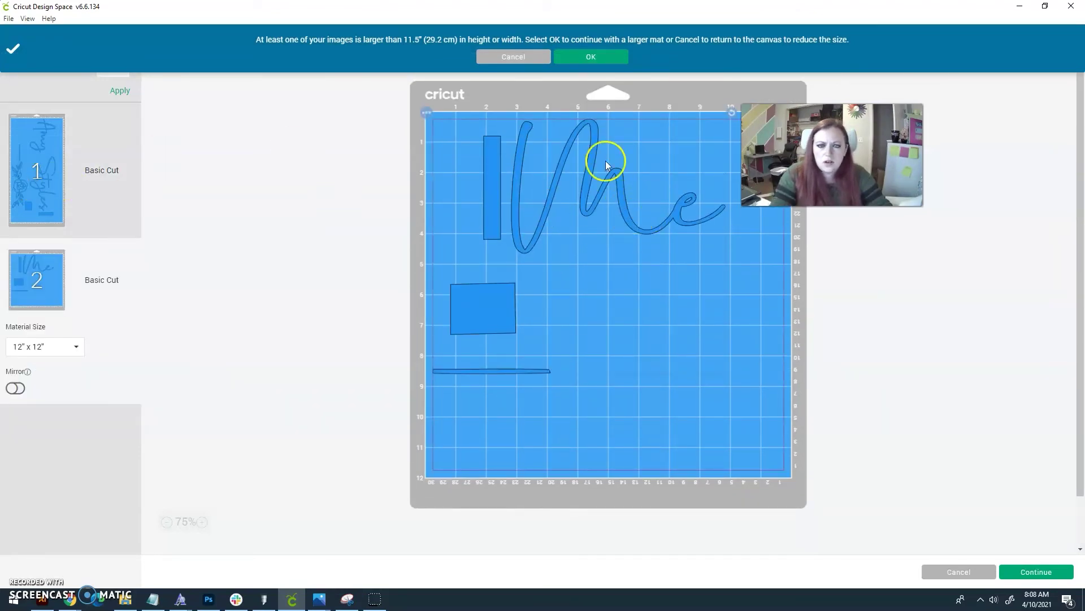
left_click(514, 56)
- Move the Me section close to the first section and flip both welded sections horizontally
left_click_drag(568, 196, 509, 191)
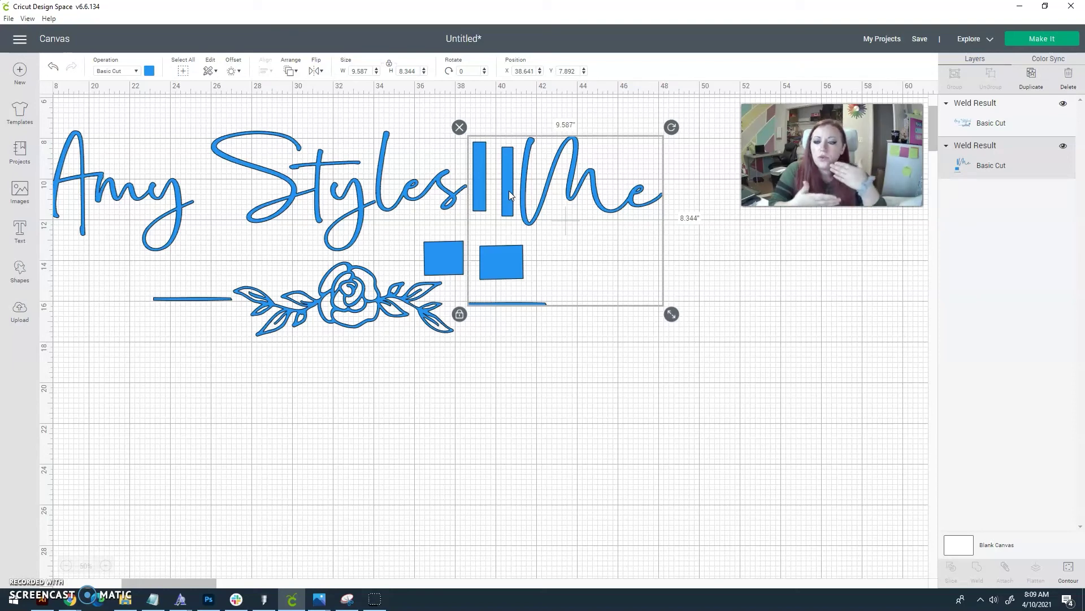
left_click(547, 192)
left_click_drag(612, 405, 252, 166)
left_click(314, 71)
left_click(356, 87)
left_click(611, 433)
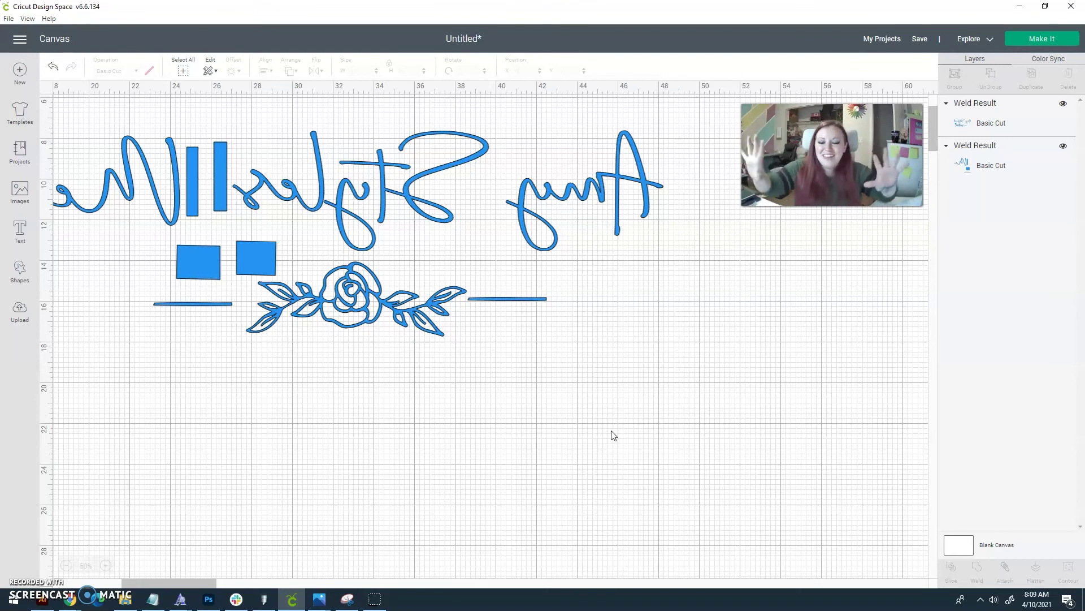
left_click(567, 208)
left_click(396, 436)
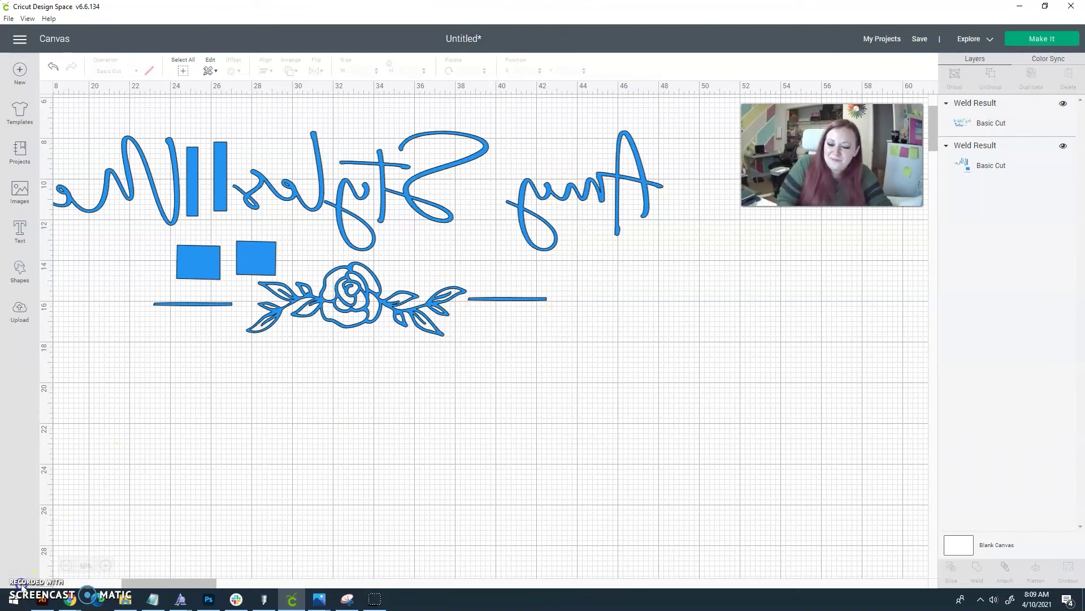